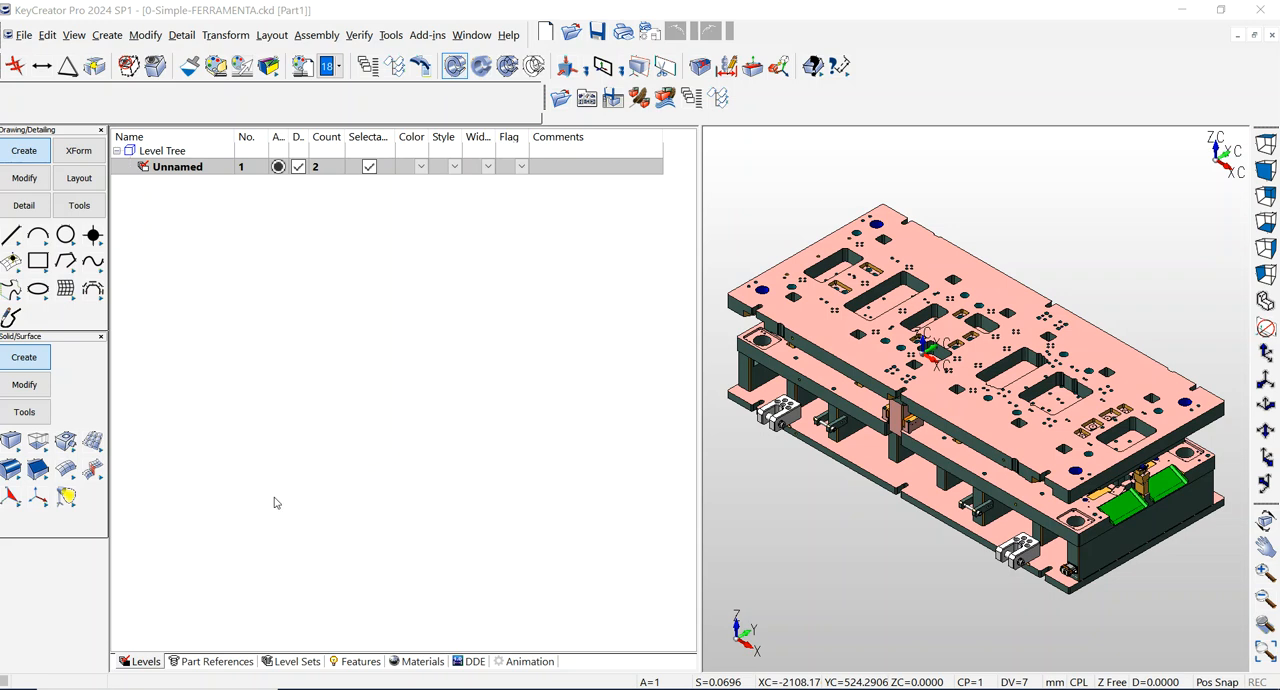
# Step: Show the assembly's part references and expand the Model Mode References tree completely
pyautogui.click(208, 670)
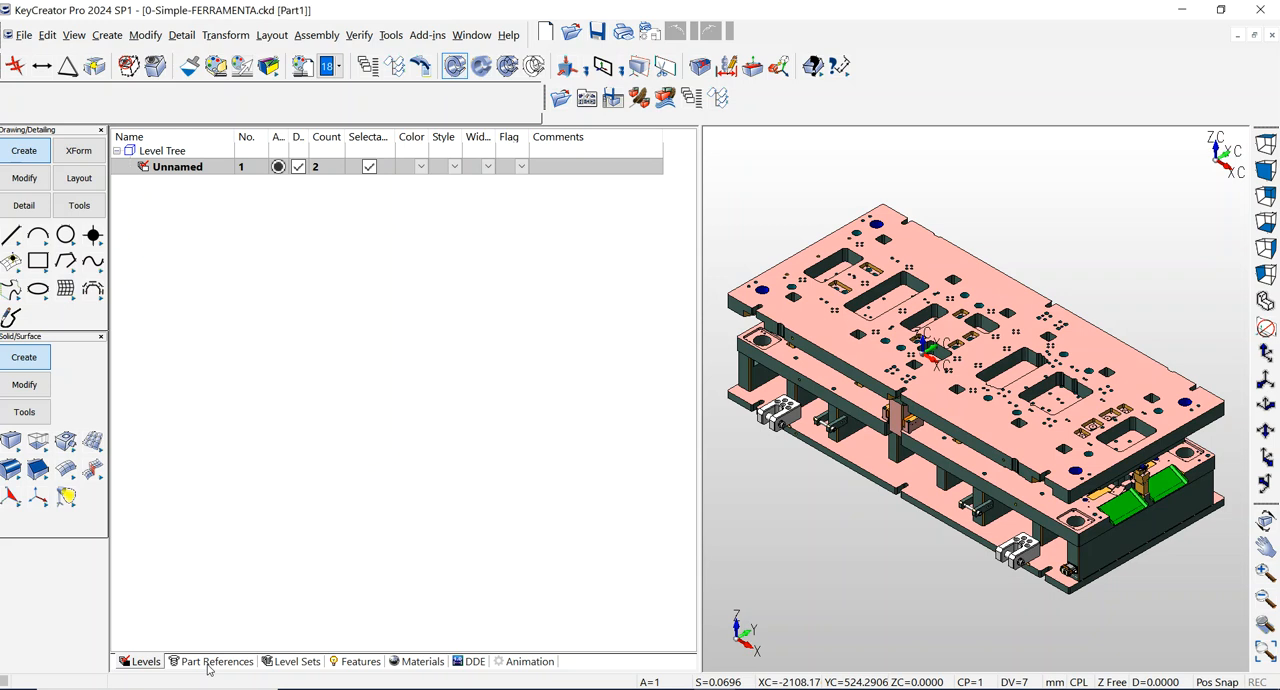
pyautogui.click(208, 665)
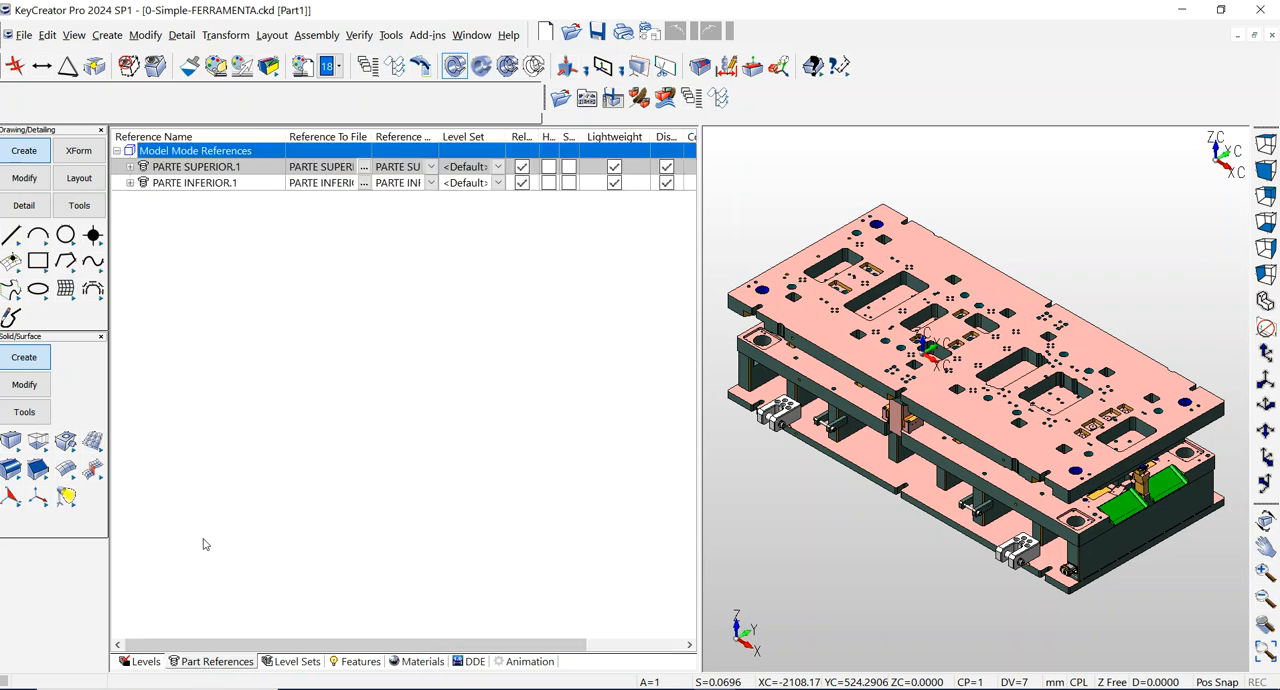
pyautogui.click(158, 152)
pyautogui.rightClick(149, 143)
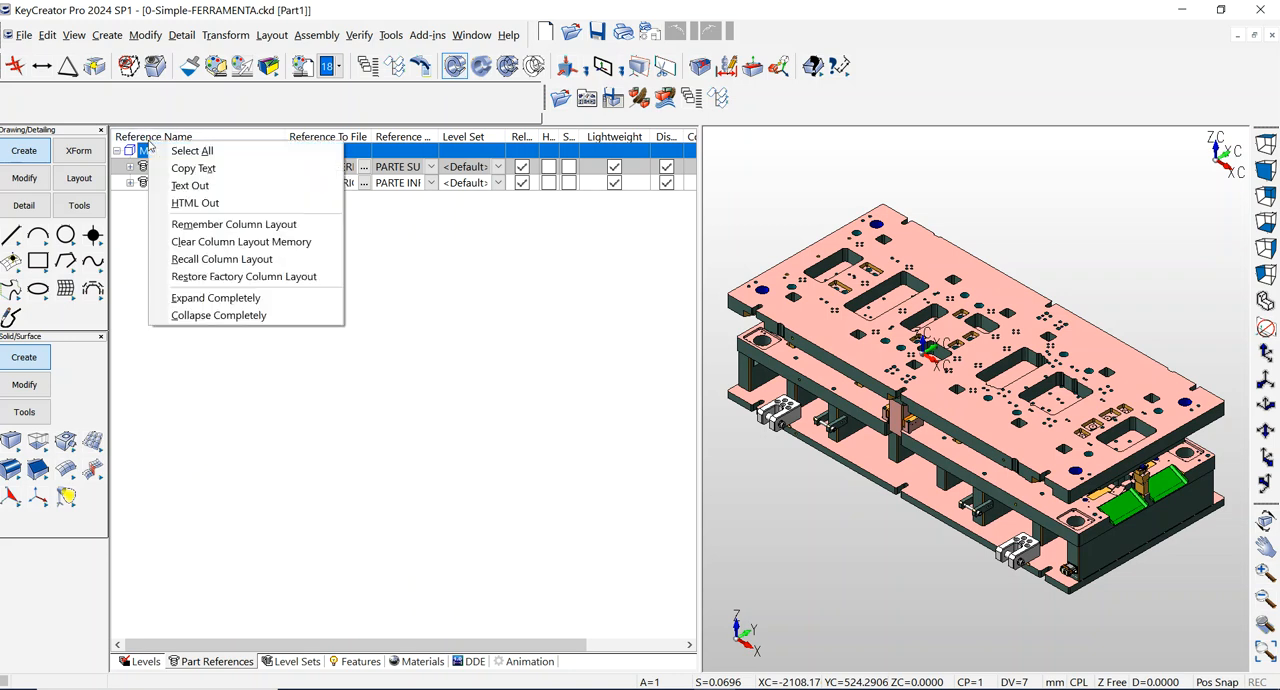
pyautogui.click(212, 298)
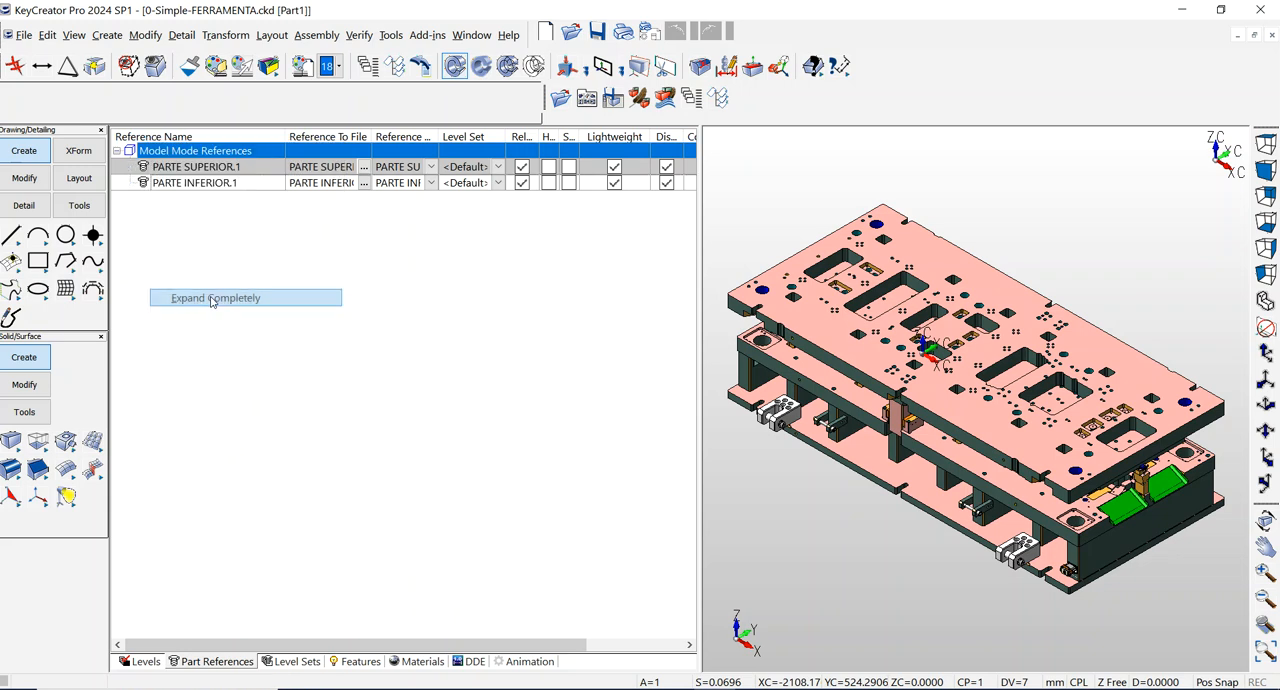
# Step: Highlight PARTE SUPERIOR.1 and PARTE INFERIOR.1 in turn in the model, and display the tree of open documents
pyautogui.click(198, 167)
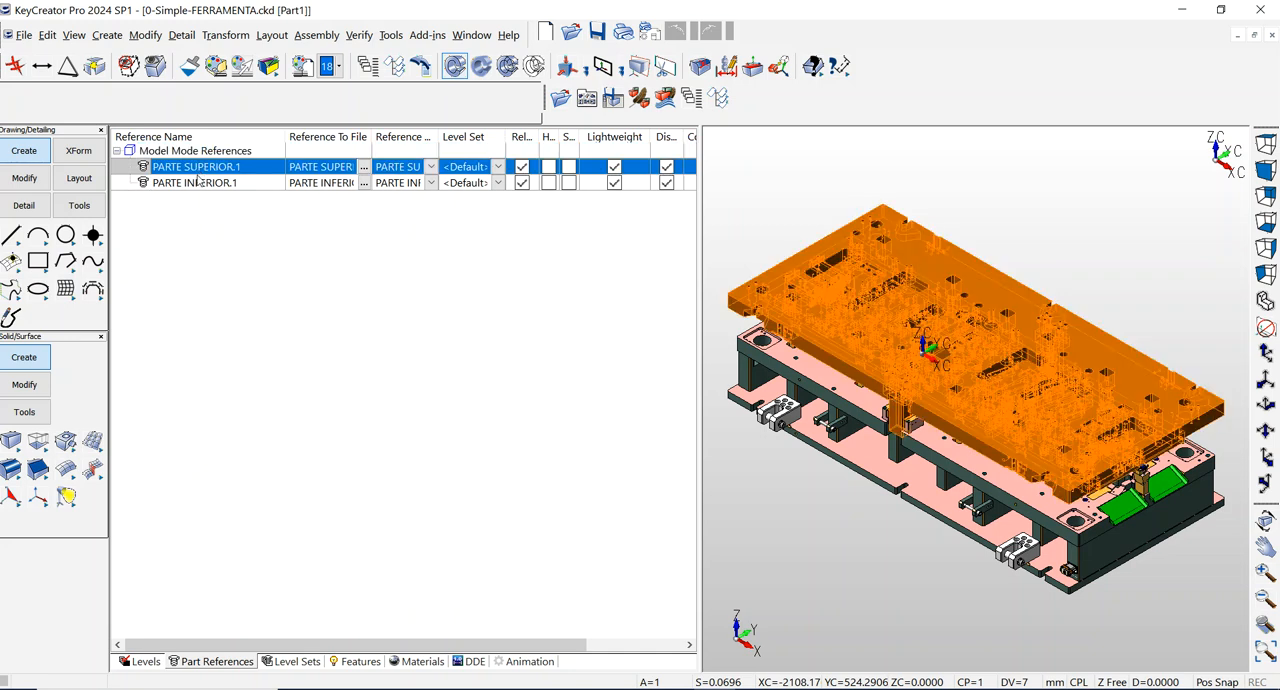
pyautogui.click(201, 186)
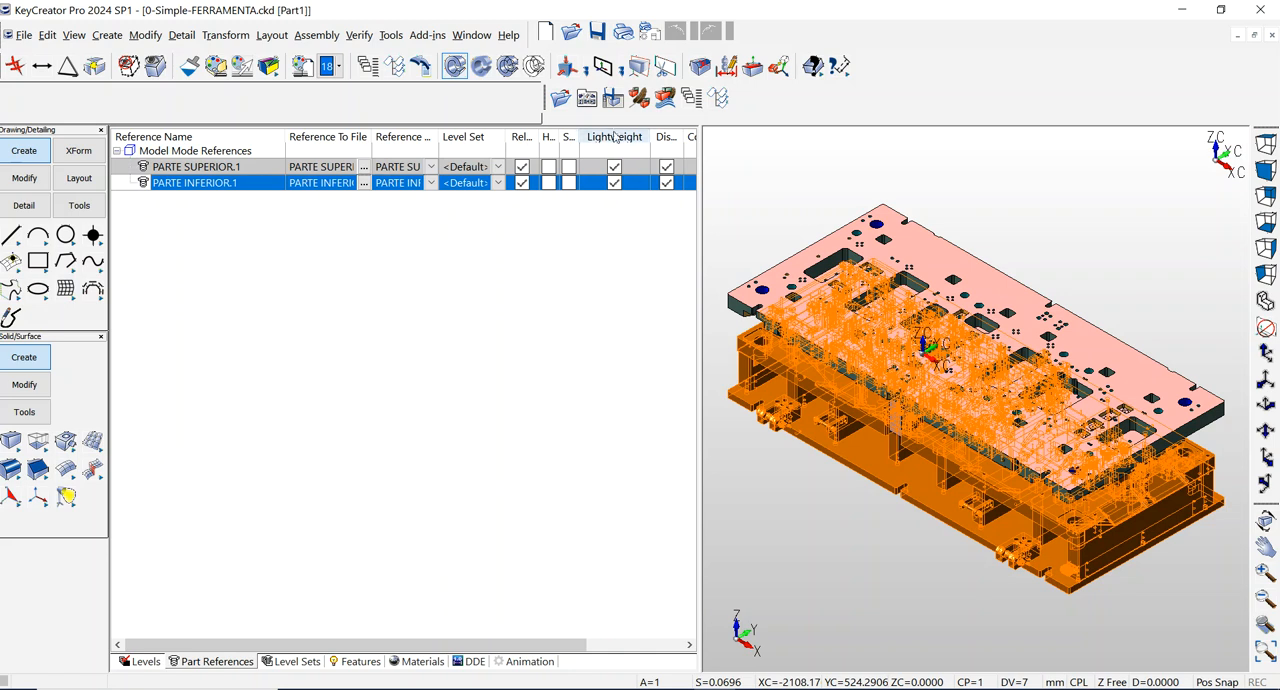
pyautogui.click(396, 70)
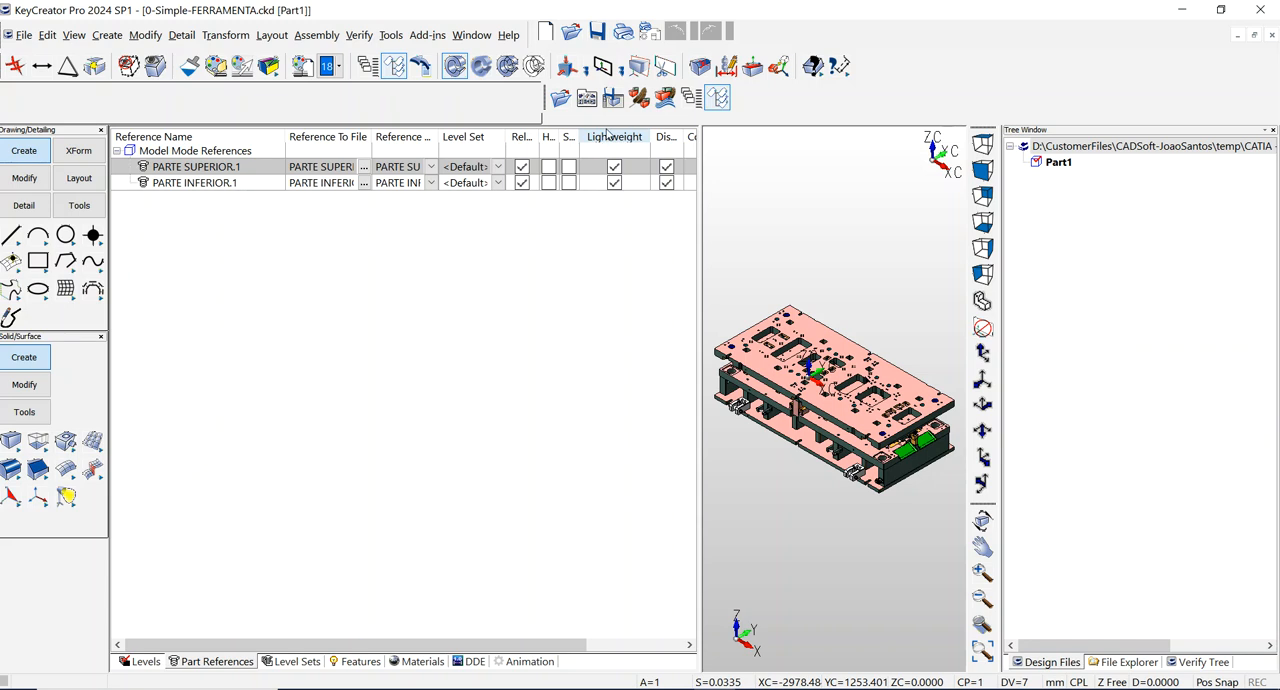
# Step: Review the common import options for CATIA V5 files, trying Make Part References Lightweight, and leave without importing
pyautogui.click(20, 38)
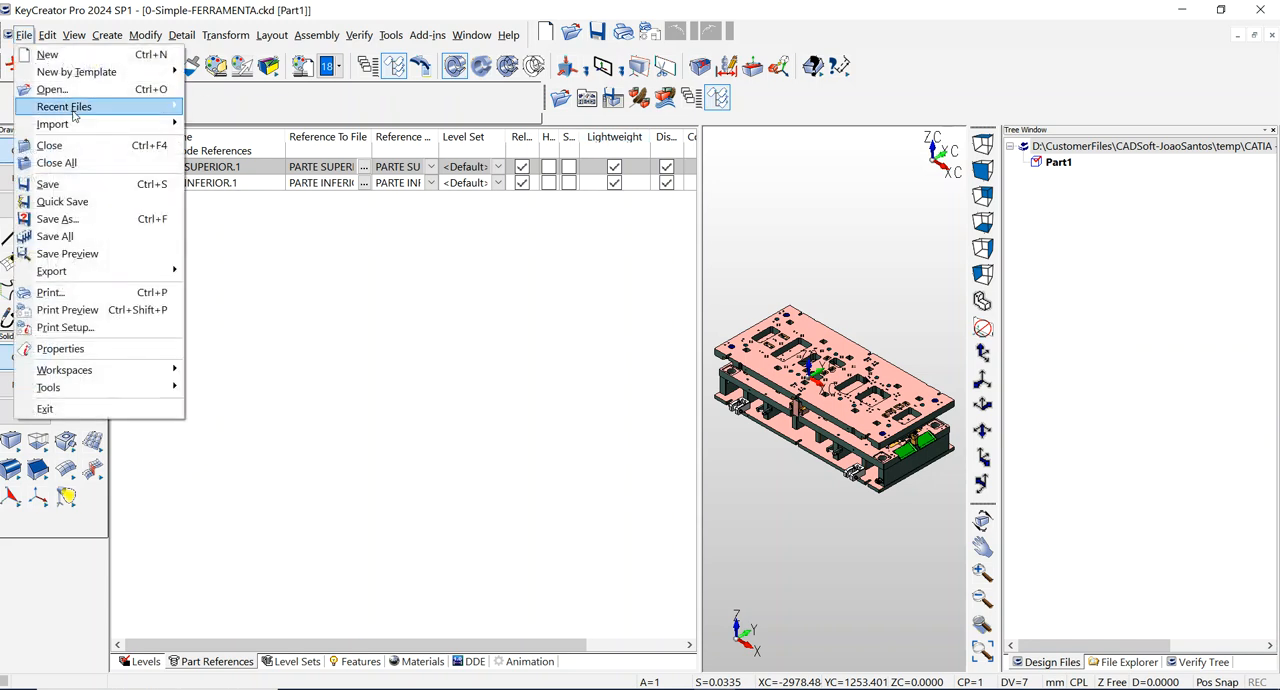
pyautogui.moveTo(94, 124)
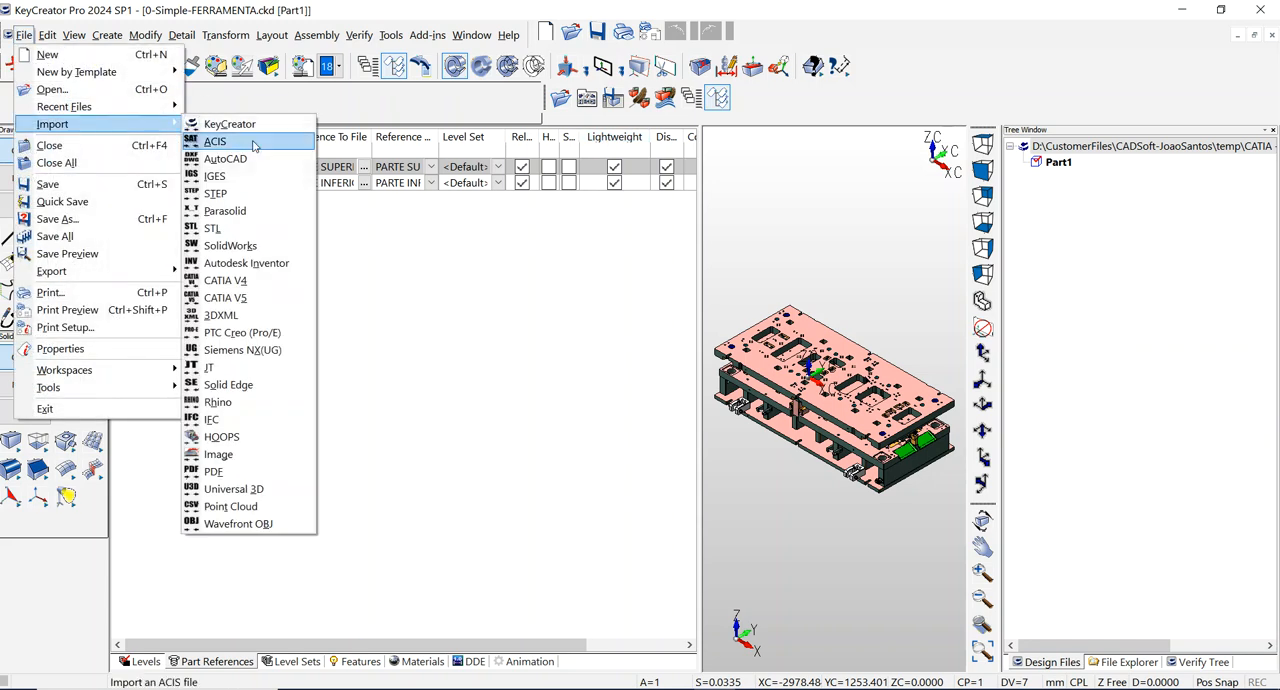
pyautogui.click(250, 297)
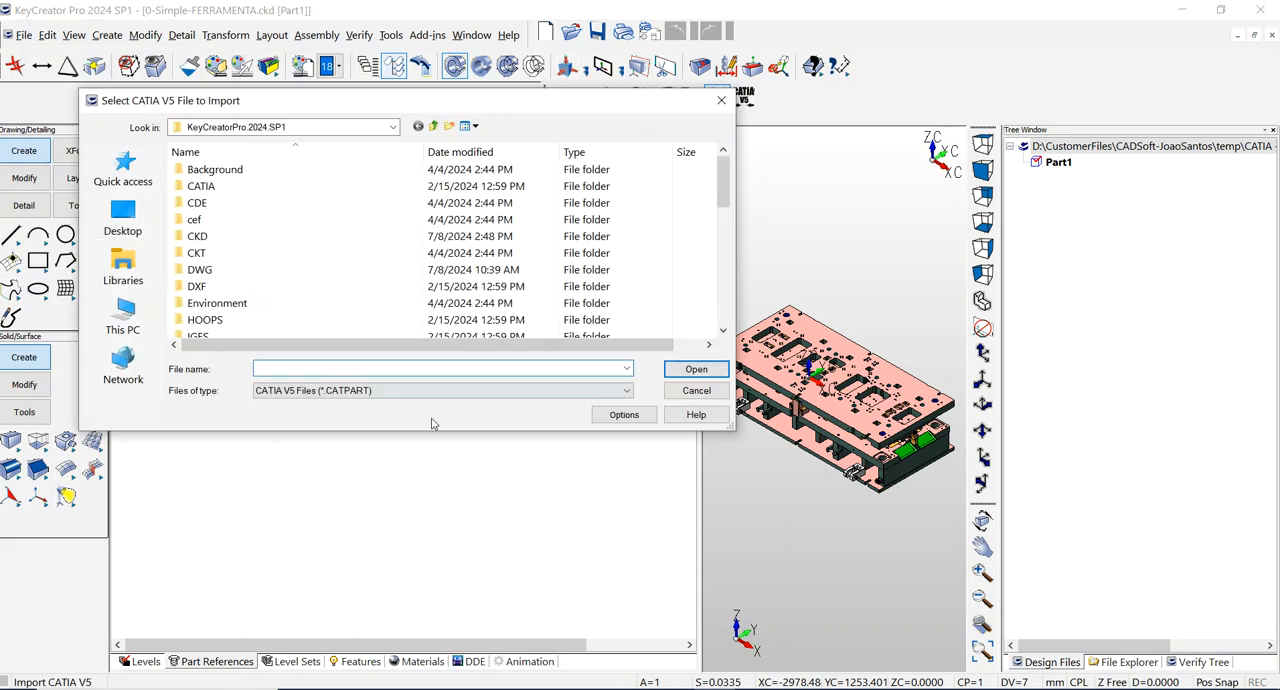
pyautogui.click(624, 415)
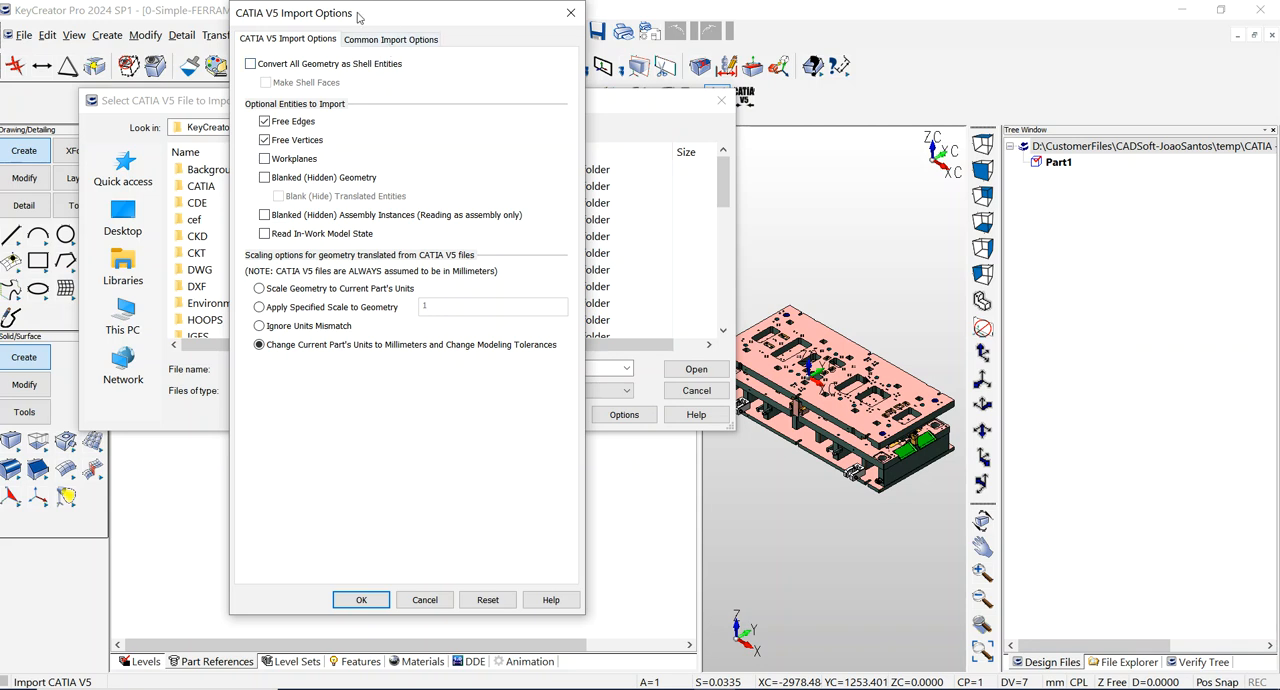
pyautogui.click(403, 41)
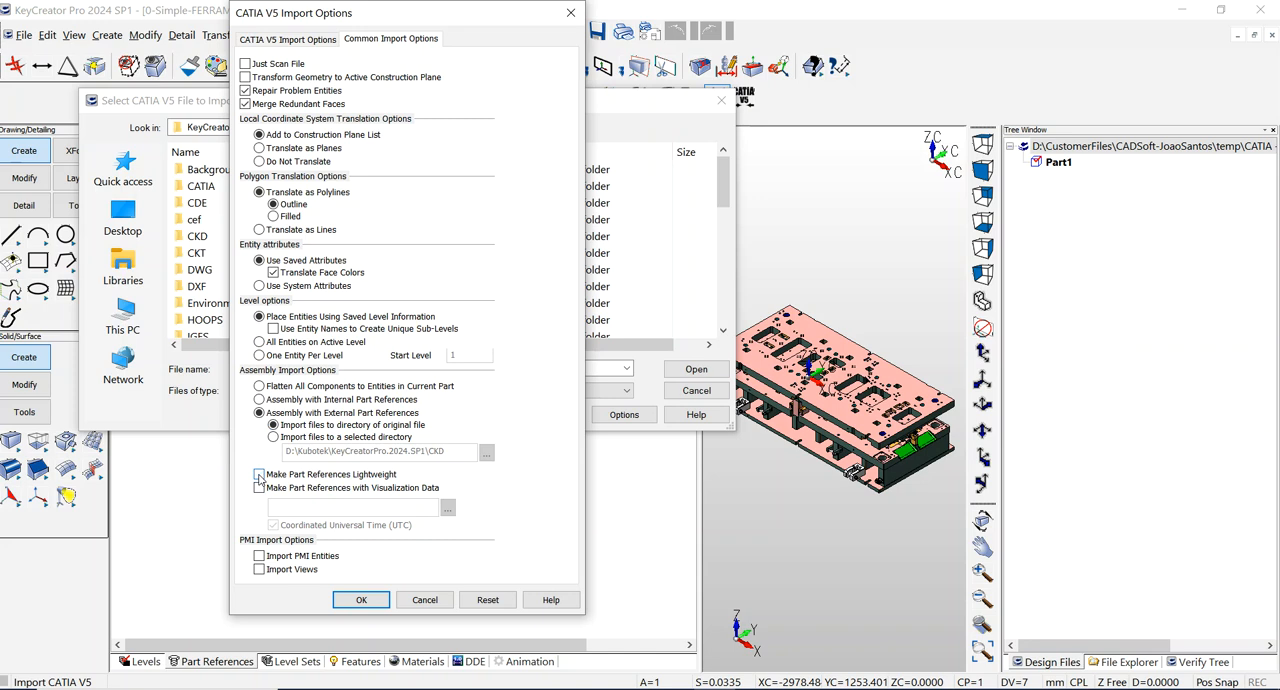
pyautogui.click(259, 475)
pyautogui.click(425, 600)
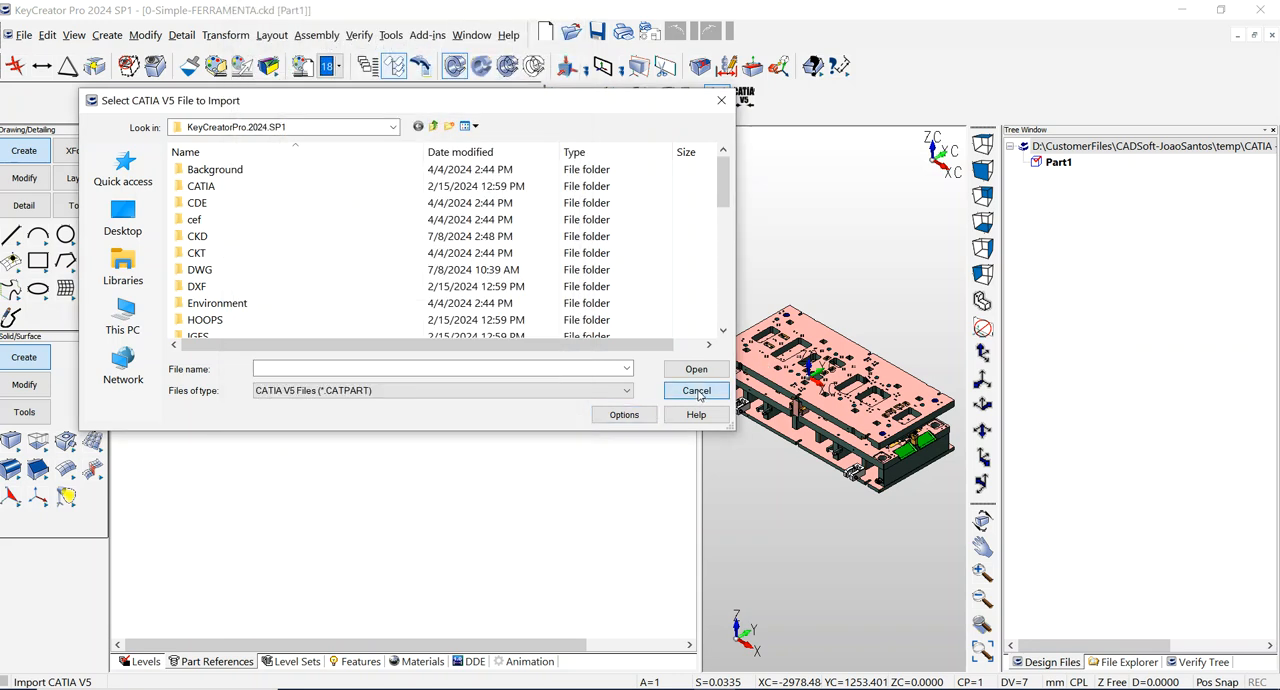
pyautogui.click(697, 391)
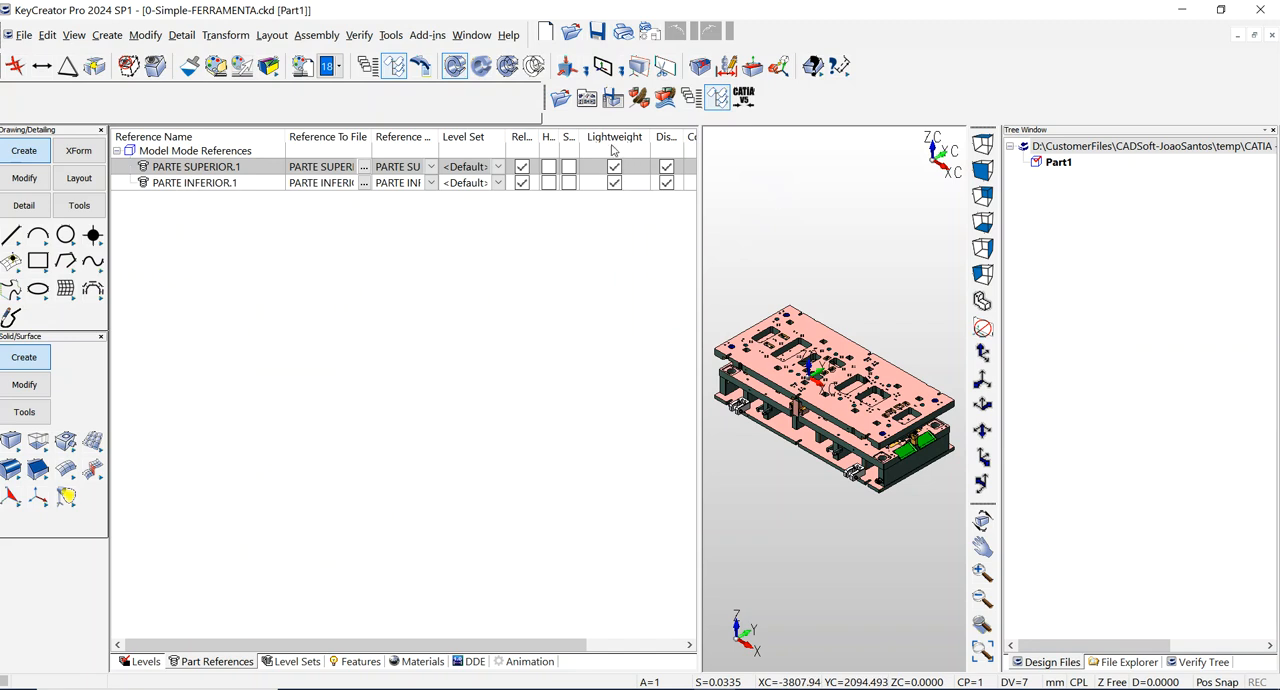
# Step: Select all part references and examine the commands available for them, including the Lightweight setting
pyautogui.rightClick(238, 153)
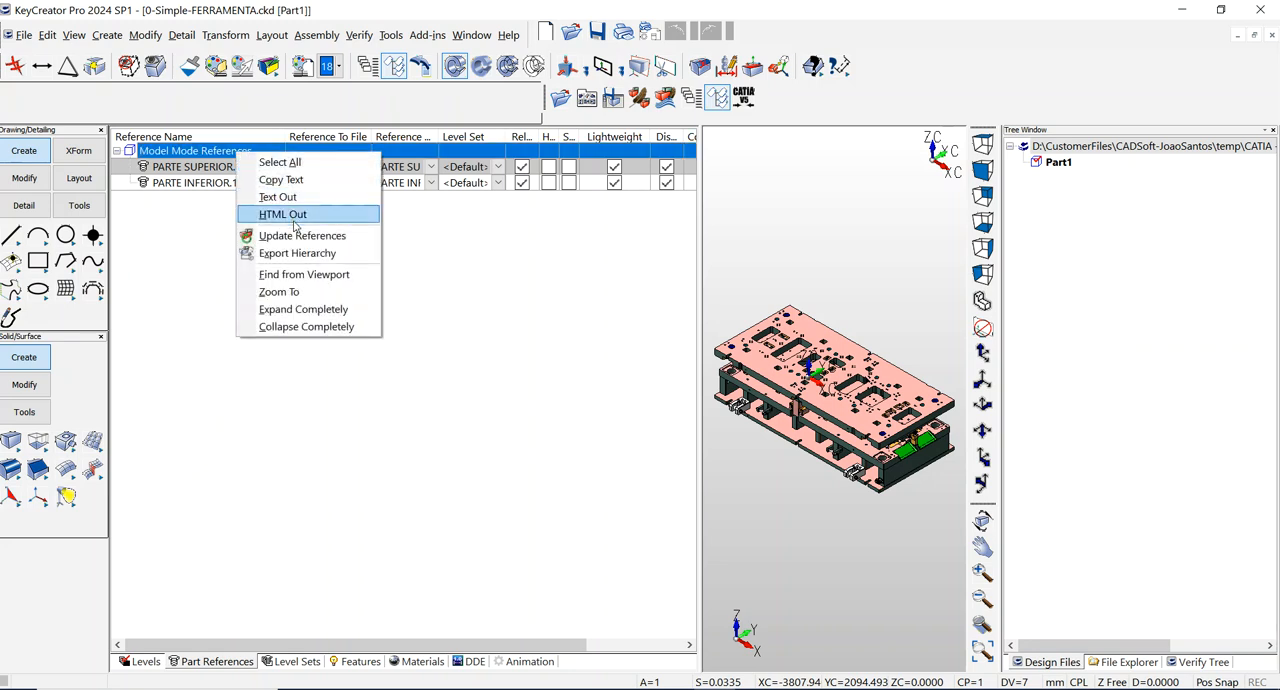
pyautogui.click(280, 163)
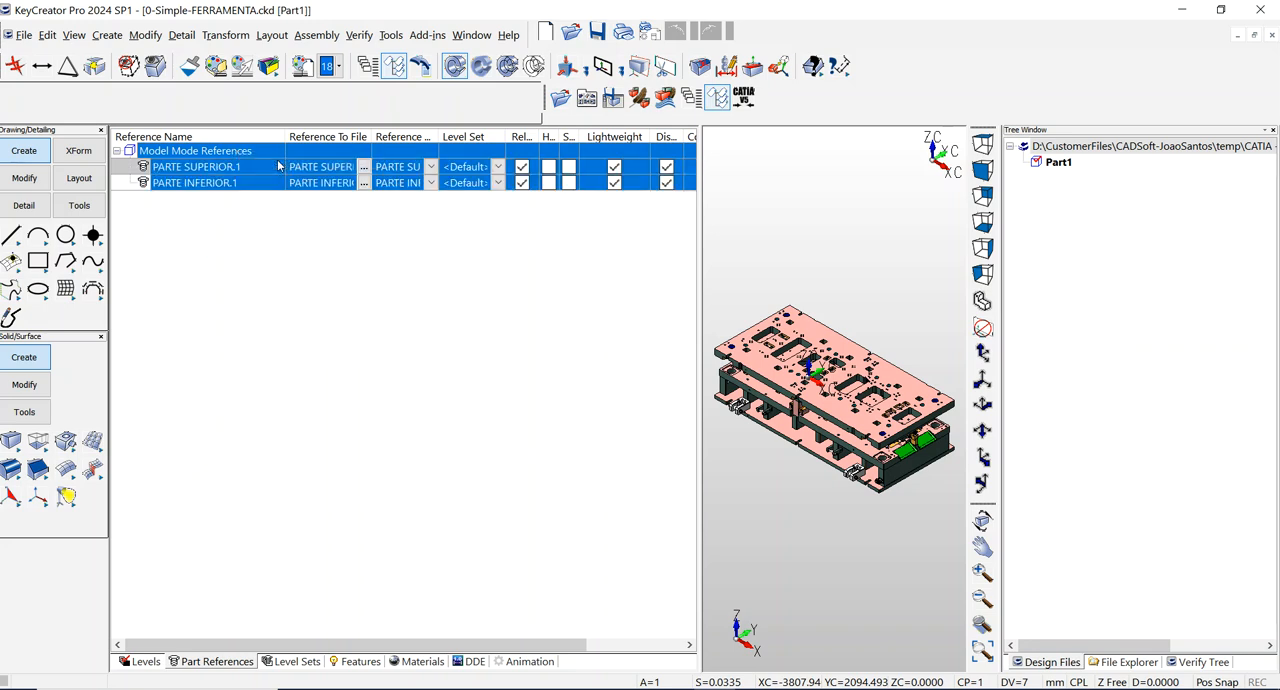
pyautogui.rightClick(274, 166)
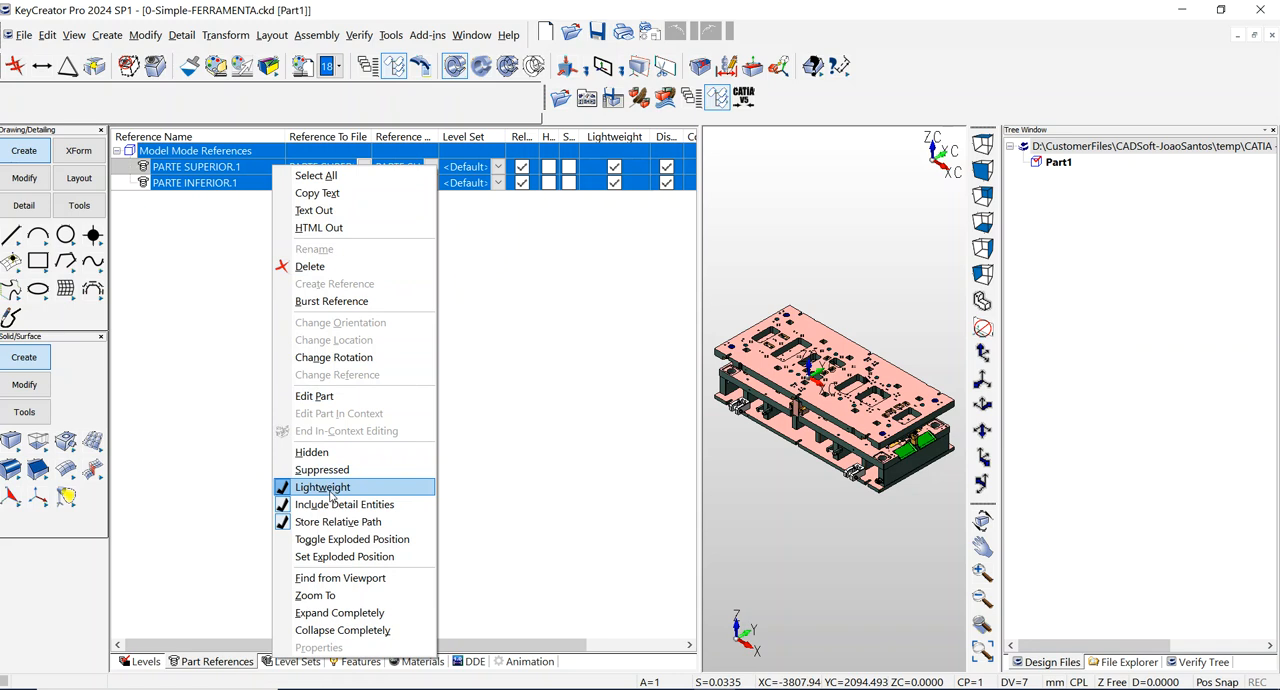
pyautogui.click(573, 444)
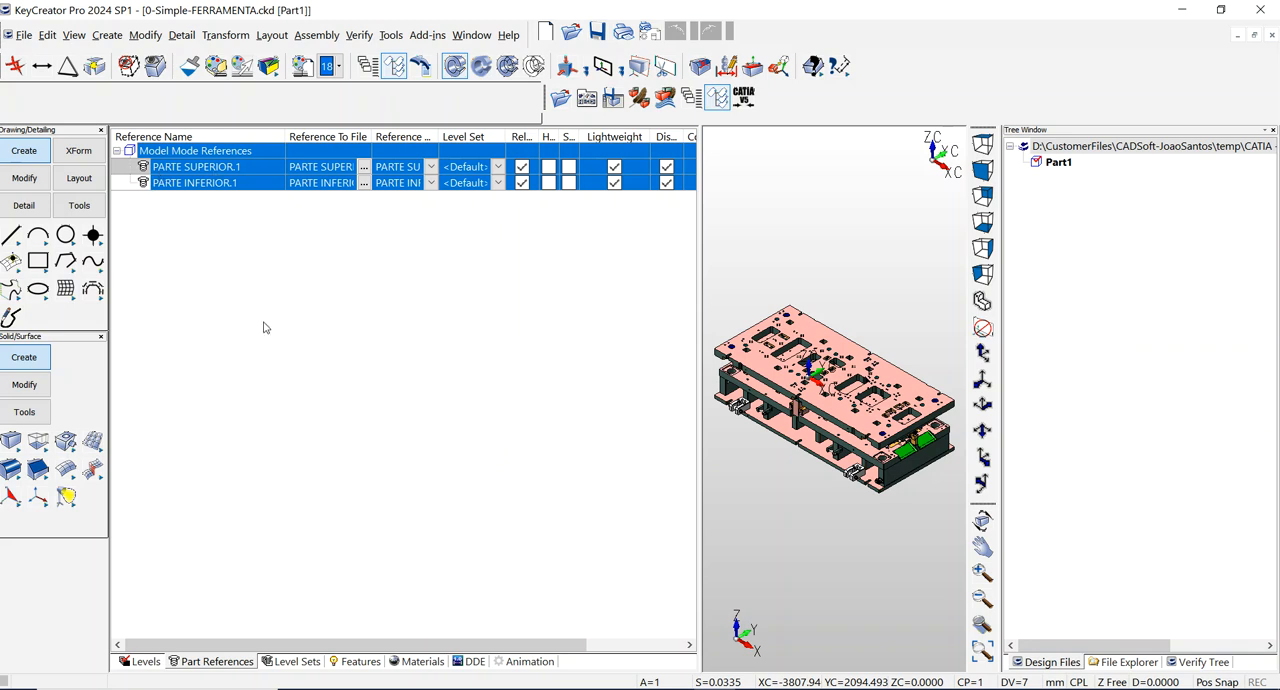
# Step: Open the PARTE SUPERIOR.1 reference for part editing and expand its own reference tree completely
pyautogui.rightClick(205, 170)
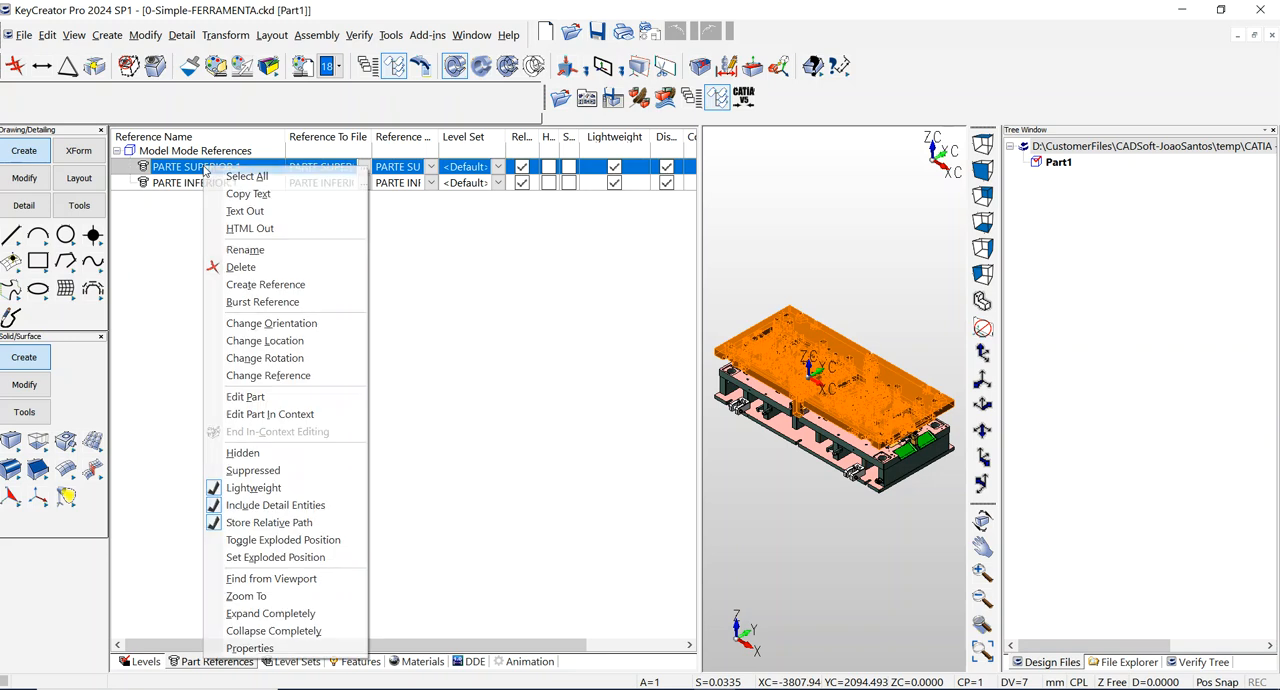
pyautogui.click(263, 399)
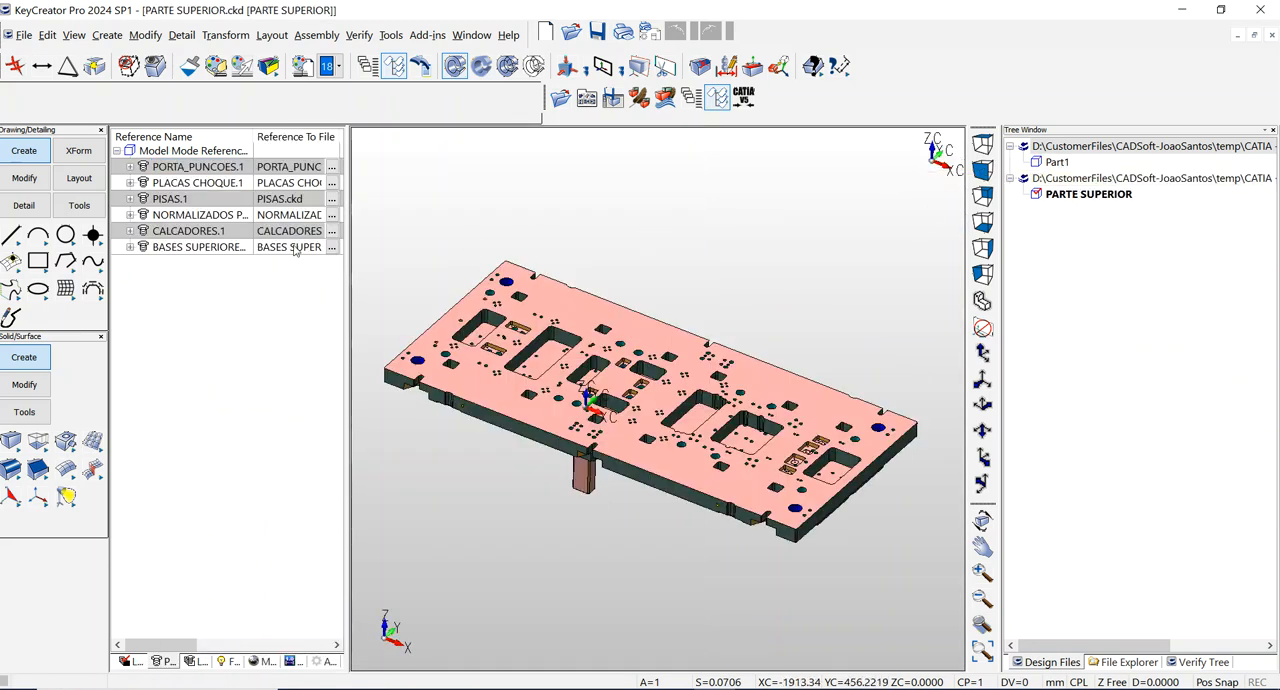
pyautogui.rightClick(147, 142)
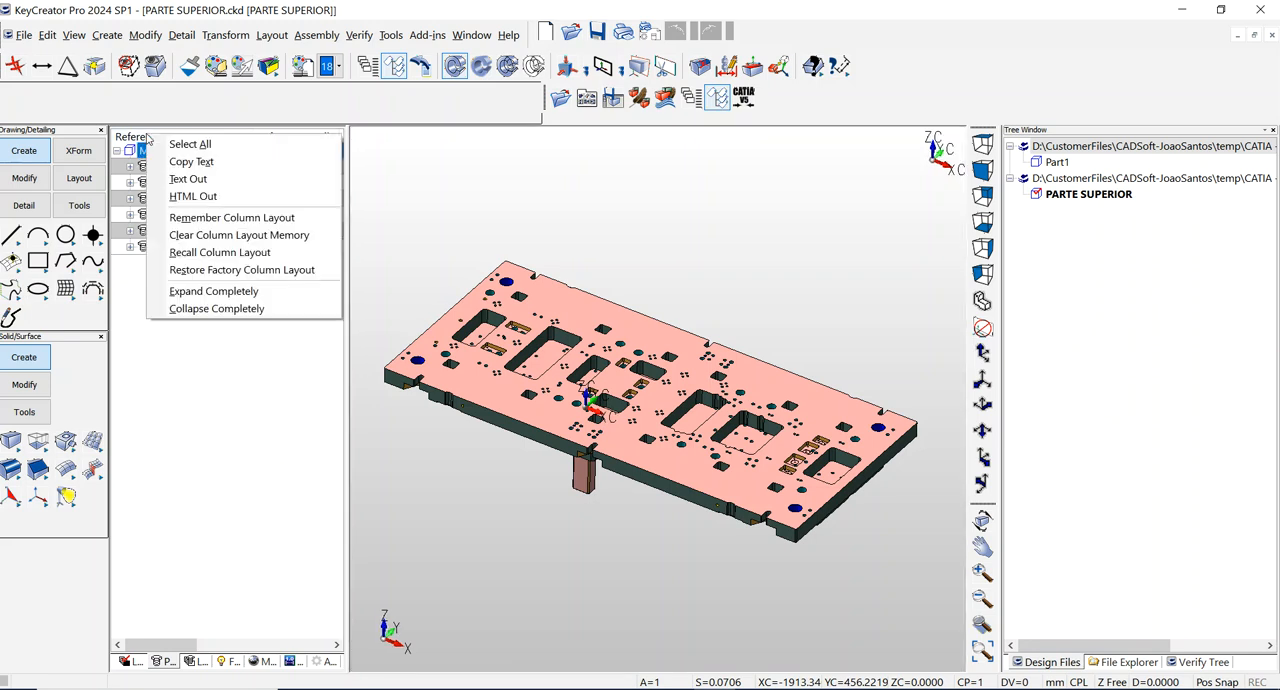
pyautogui.click(215, 299)
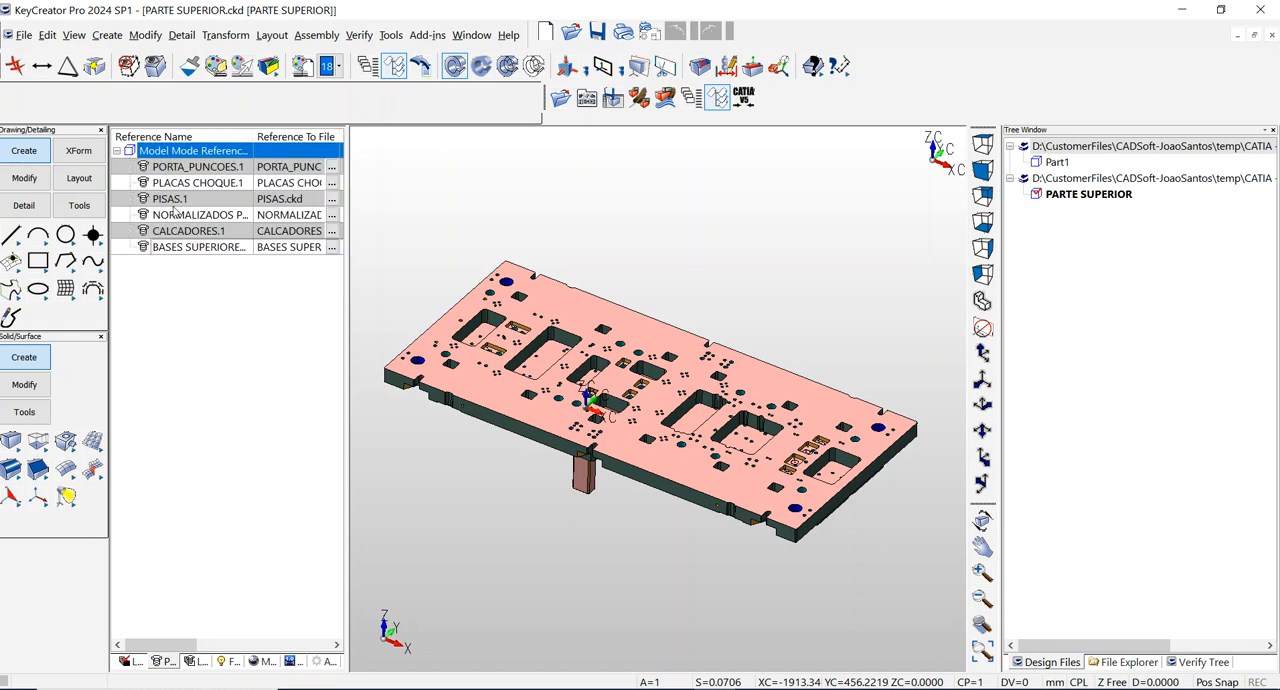
pyautogui.click(196, 276)
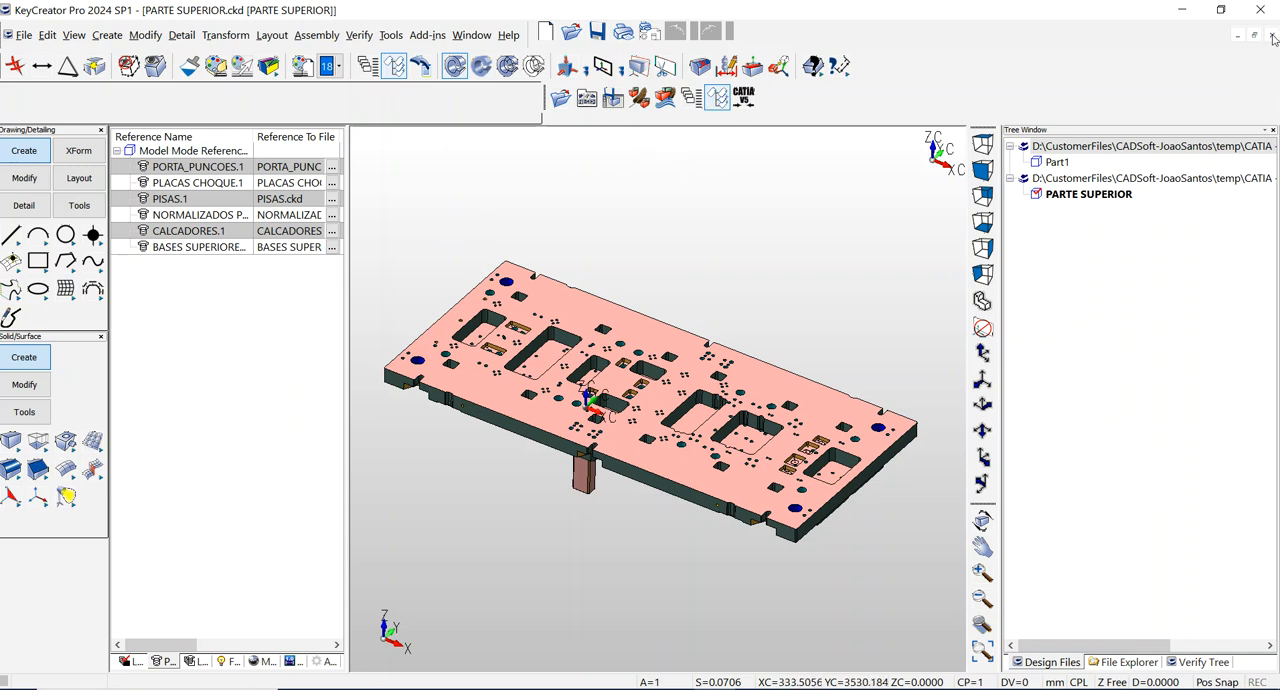
# Step: Close the PARTE SUPERIOR.ckd file to return to the main assembly
pyautogui.click(1122, 179)
pyautogui.rightClick(1122, 179)
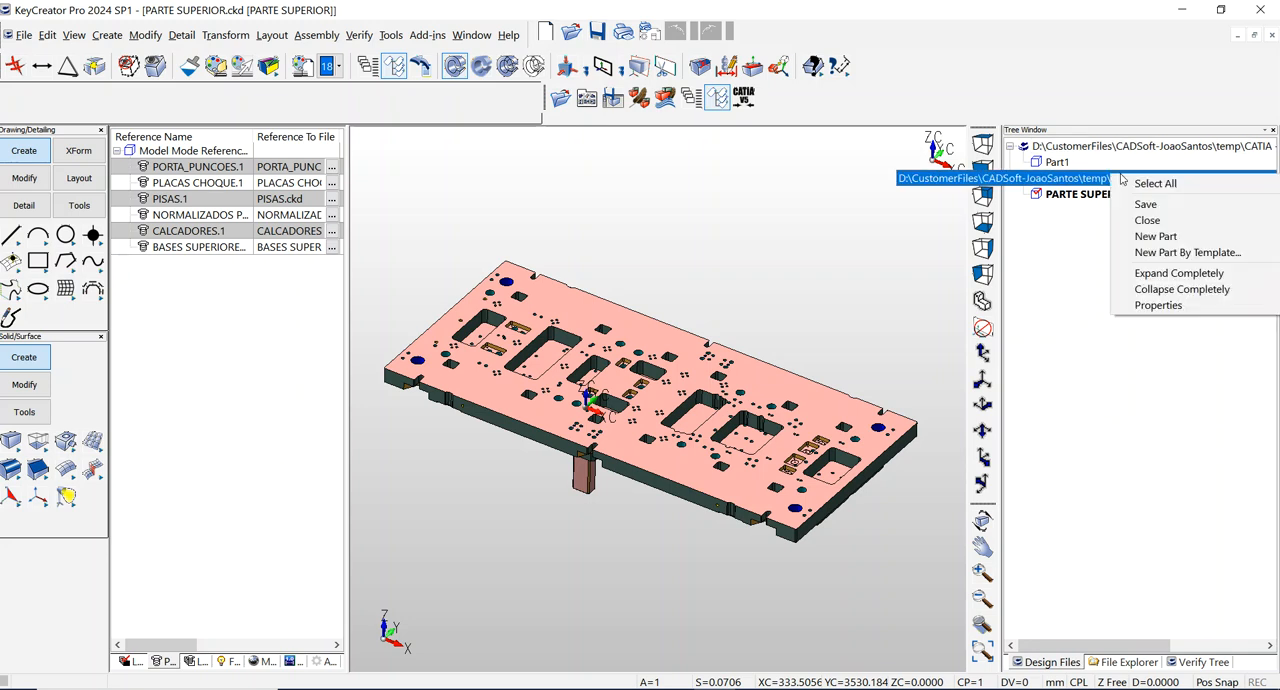
pyautogui.click(1146, 220)
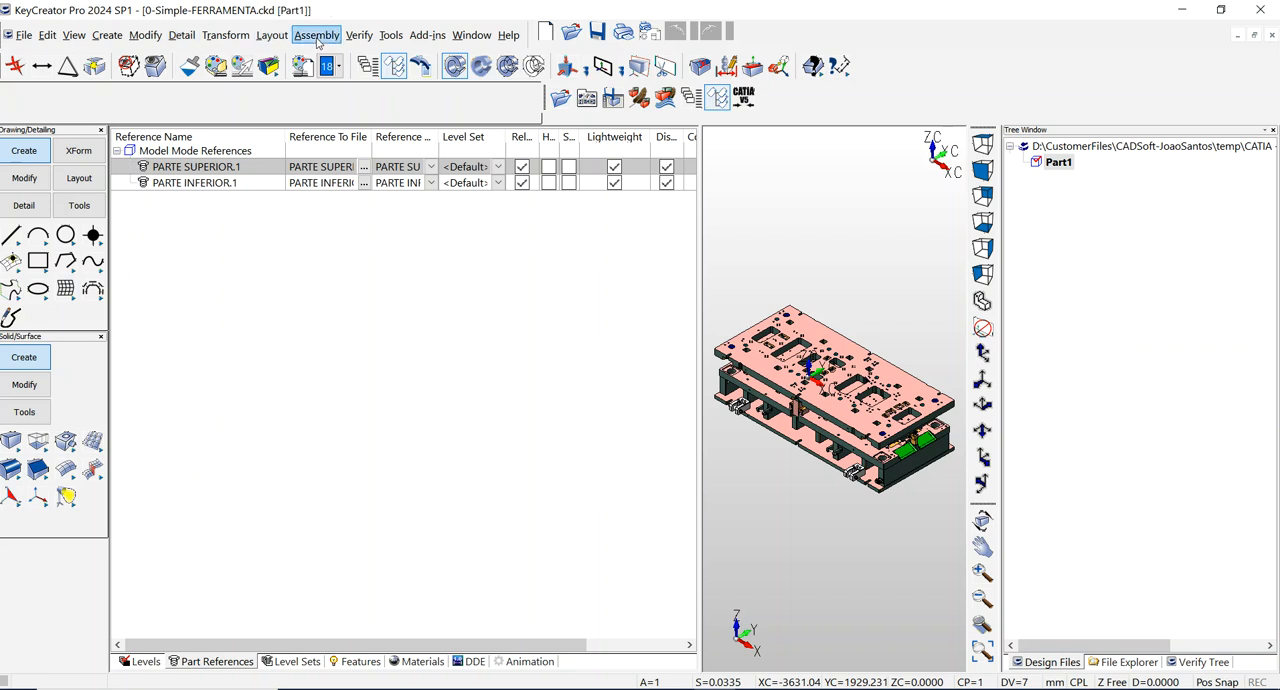
# Step: Read the assembly tree of 0-Simple-FERRAMENTA.ckd from the CATIA - Copy folder
pyautogui.click(318, 37)
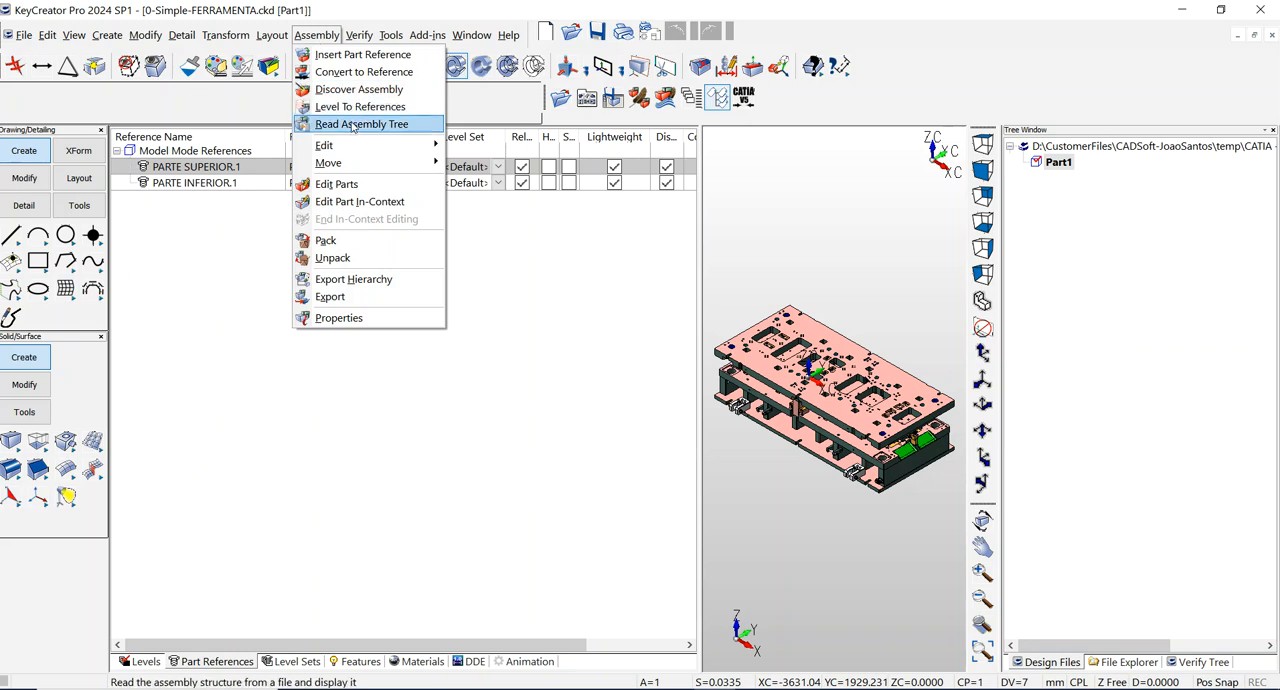
pyautogui.click(352, 124)
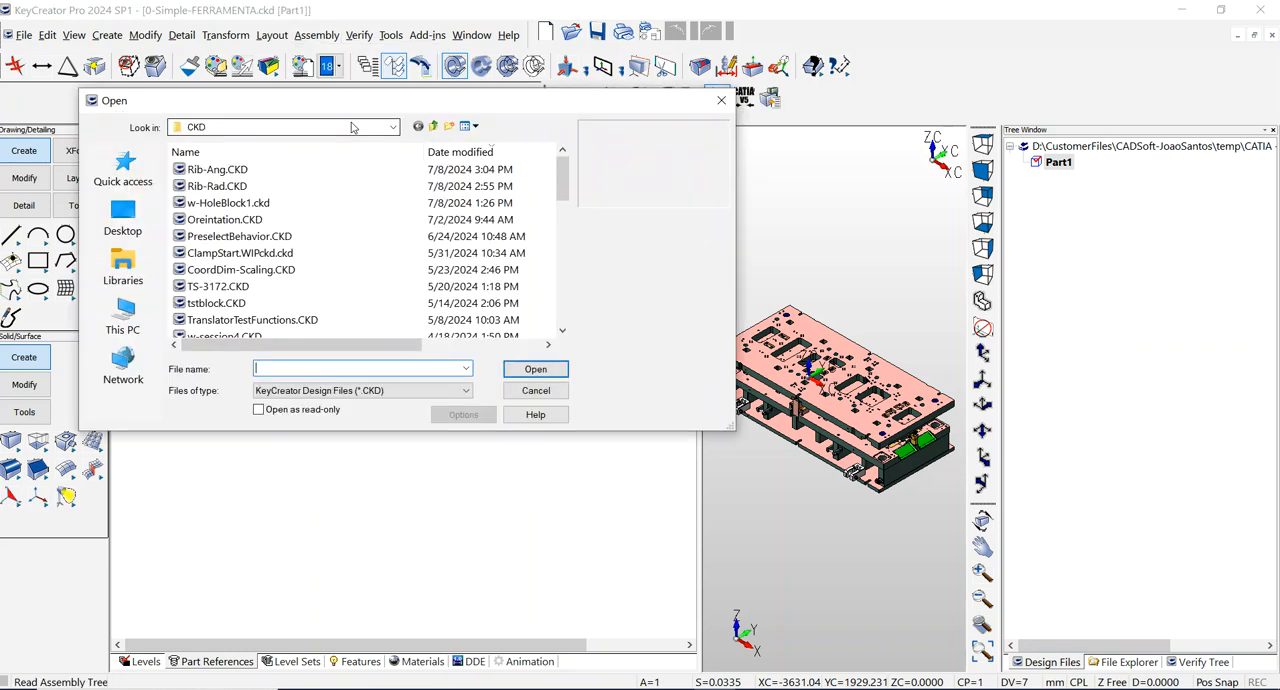
pyautogui.click(138, 174)
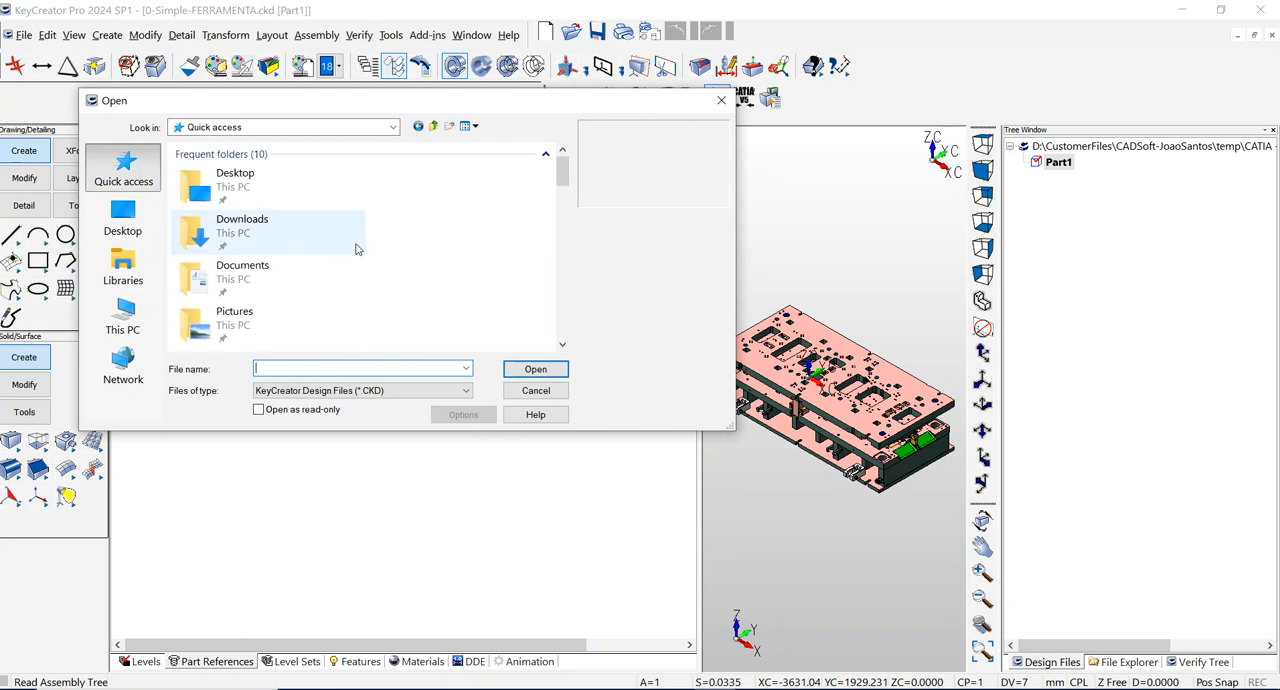
pyautogui.scroll(-3, 357, 245)
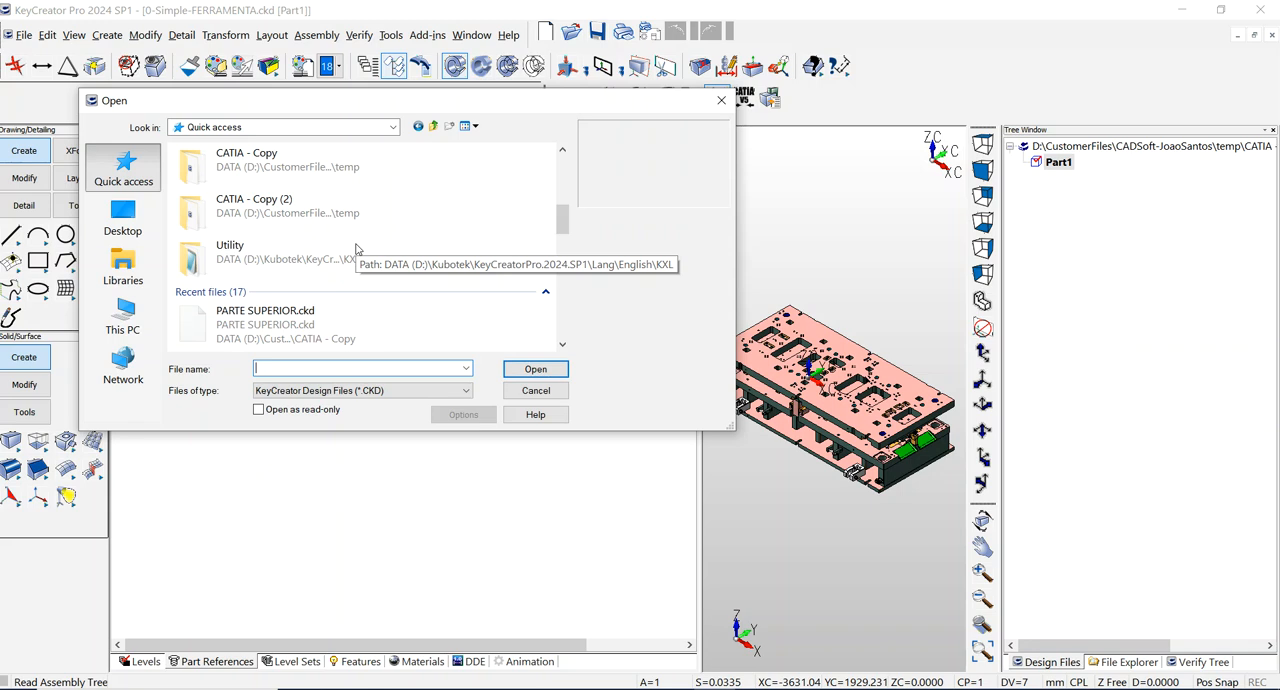
pyautogui.doubleClick(278, 167)
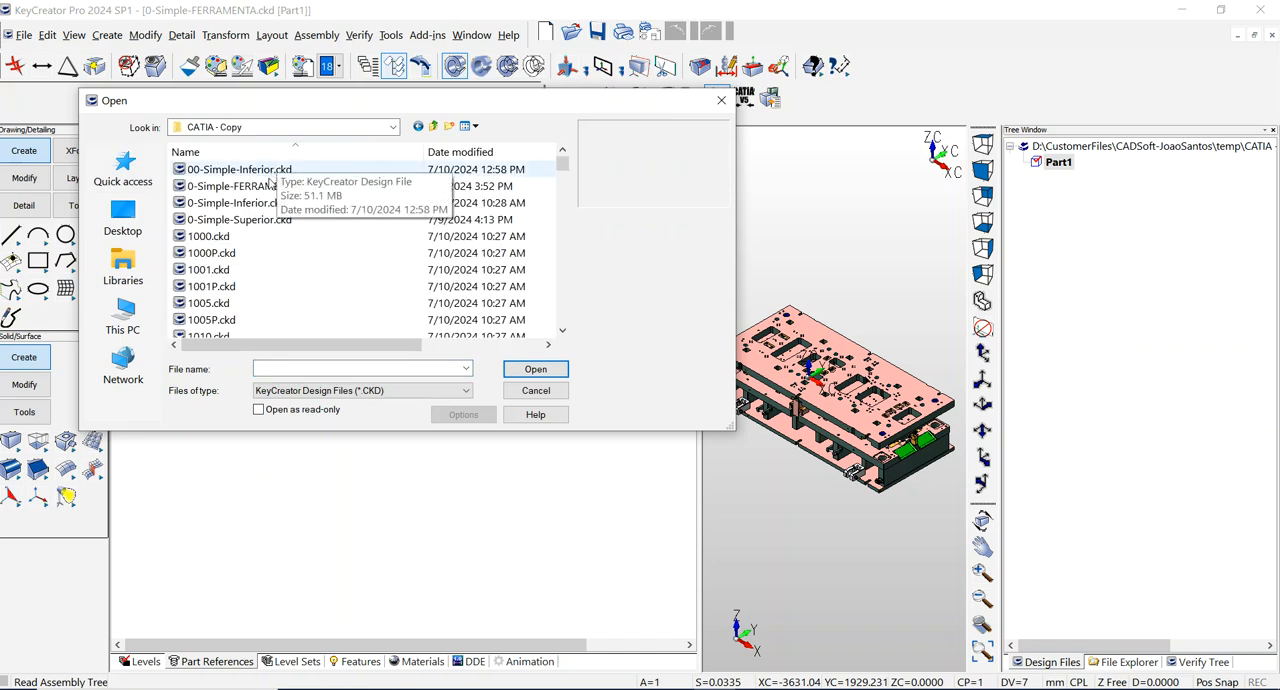
pyautogui.click(266, 187)
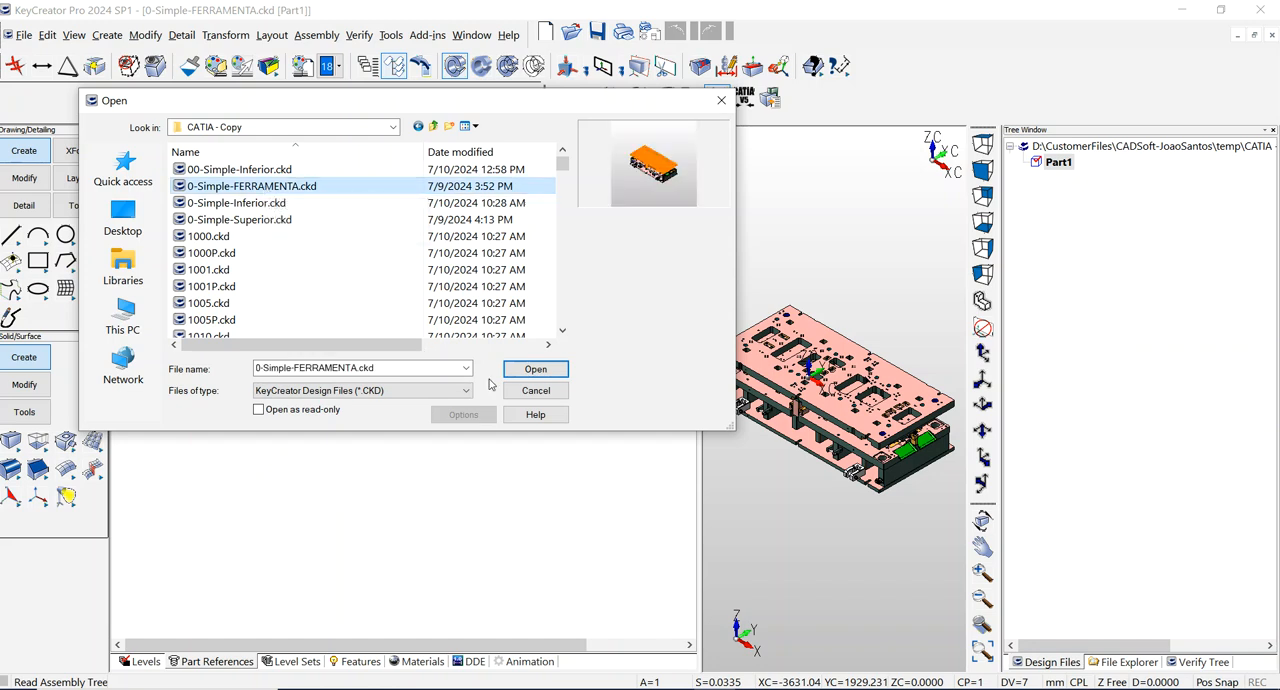
pyautogui.click(533, 369)
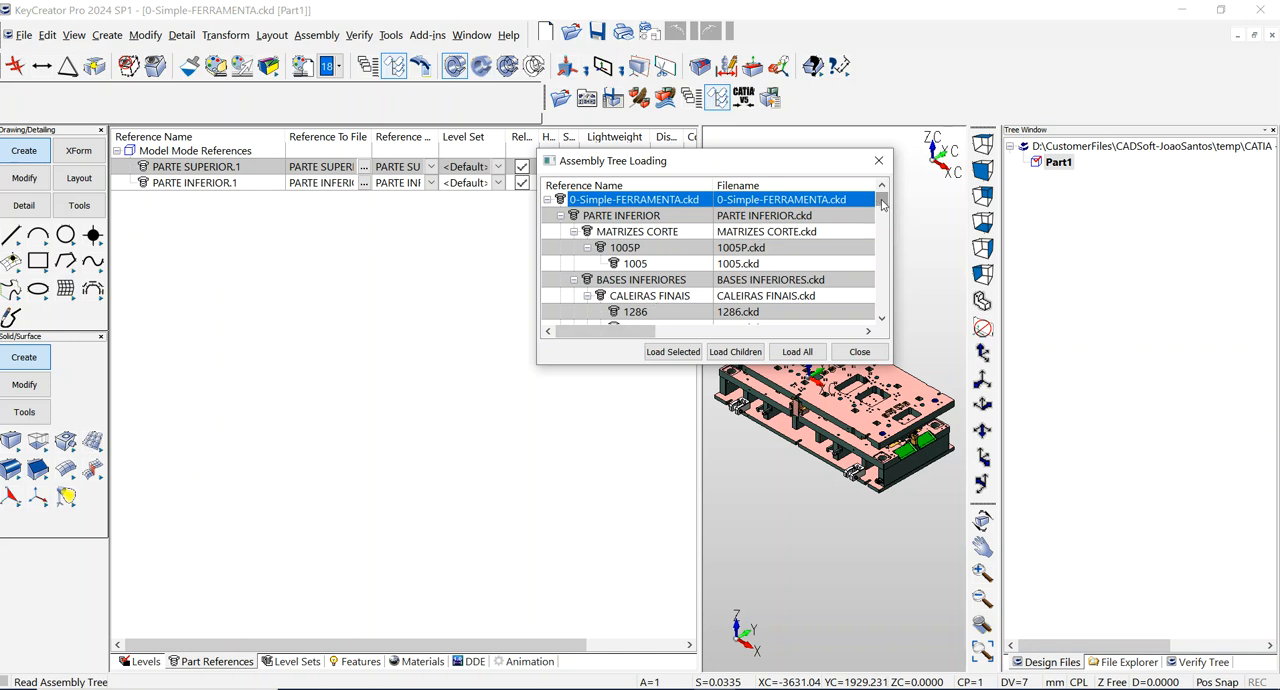
# Step: Look through the loaded assembly hierarchy around MATRIZES CORTE and BASES INFERIORES, and close it without loading any parts
pyautogui.moveTo(883, 202)
pyautogui.mouseDown()
pyautogui.moveTo(882, 297)
pyautogui.moveTo(881, 199)
pyautogui.mouseUp()
pyautogui.click(676, 232)
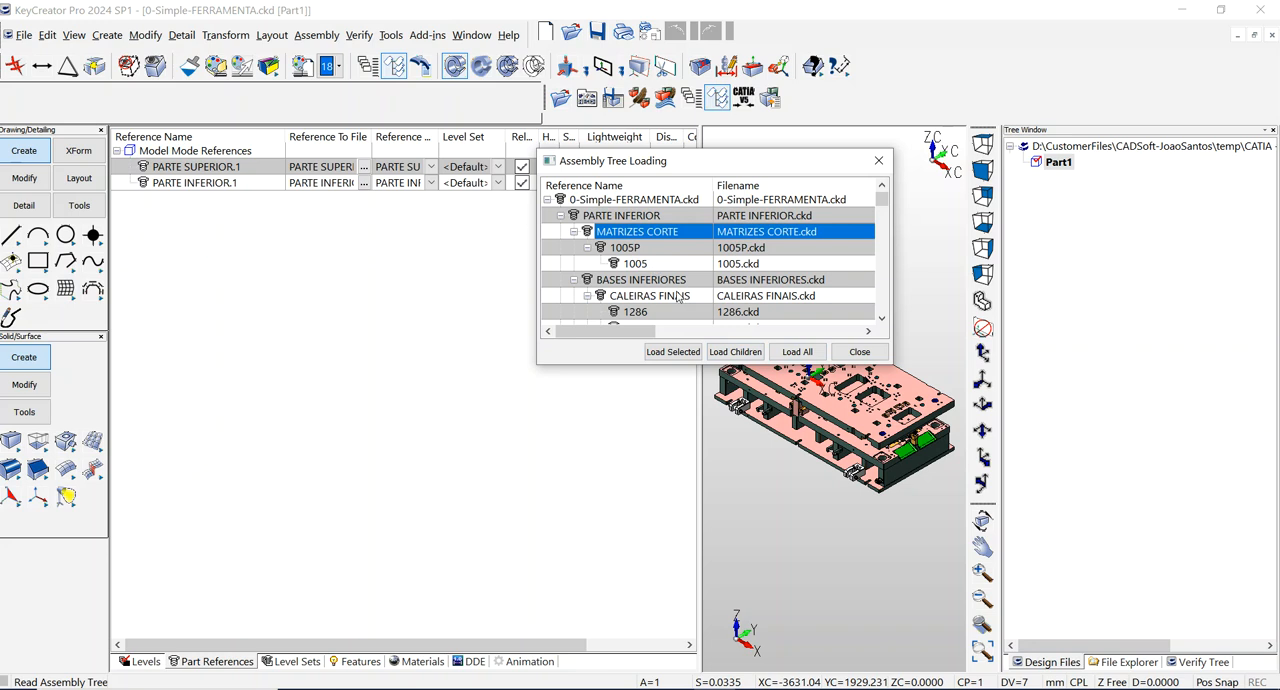
pyautogui.scroll(-10, 719, 219)
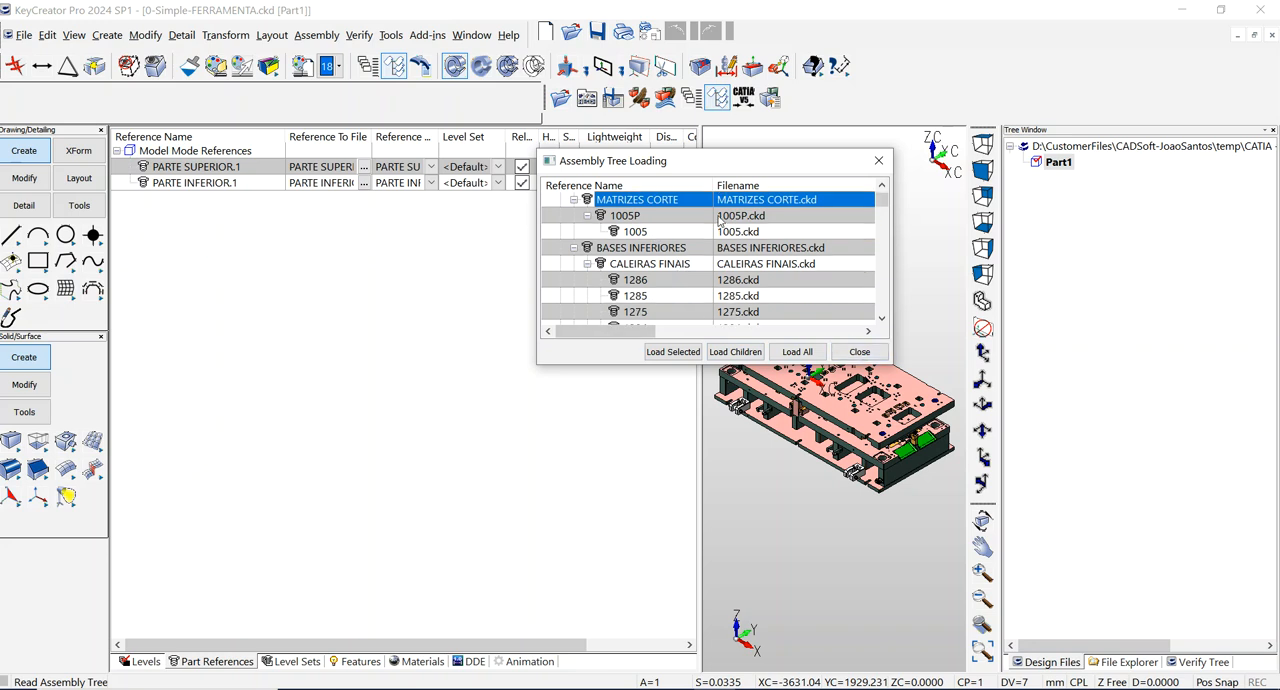
pyautogui.scroll(-2, 719, 219)
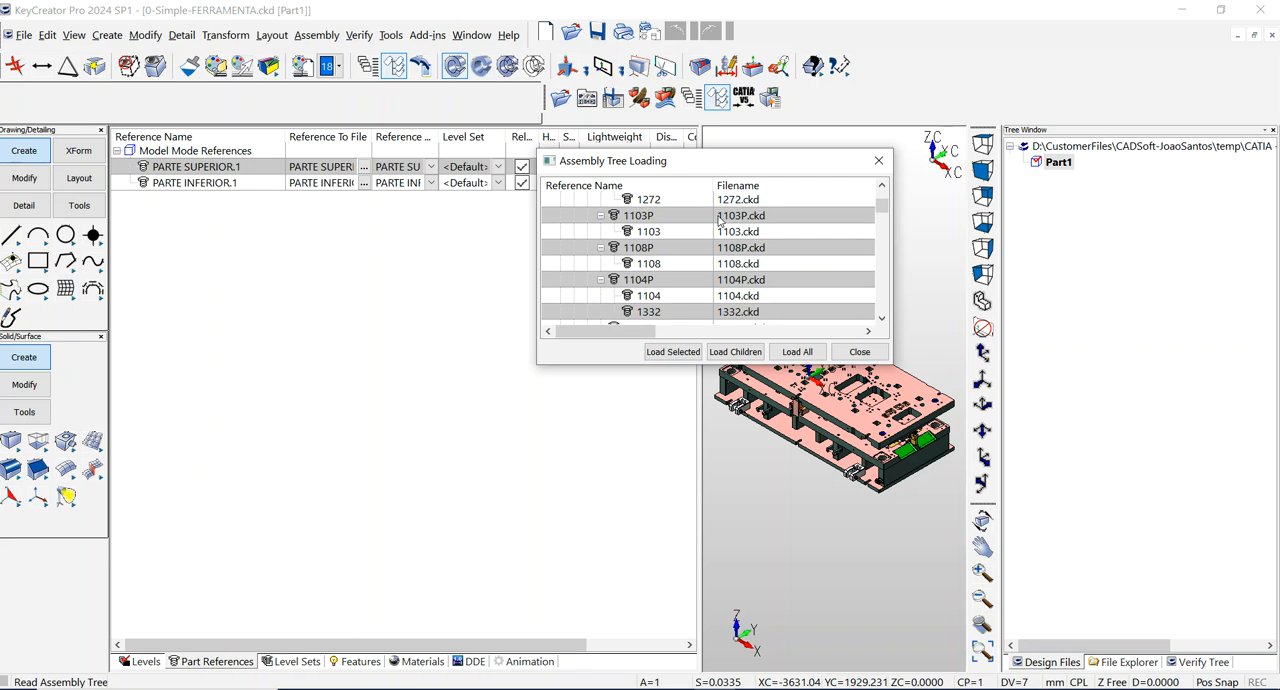
pyautogui.scroll(5, 719, 219)
pyautogui.scroll(7, 719, 219)
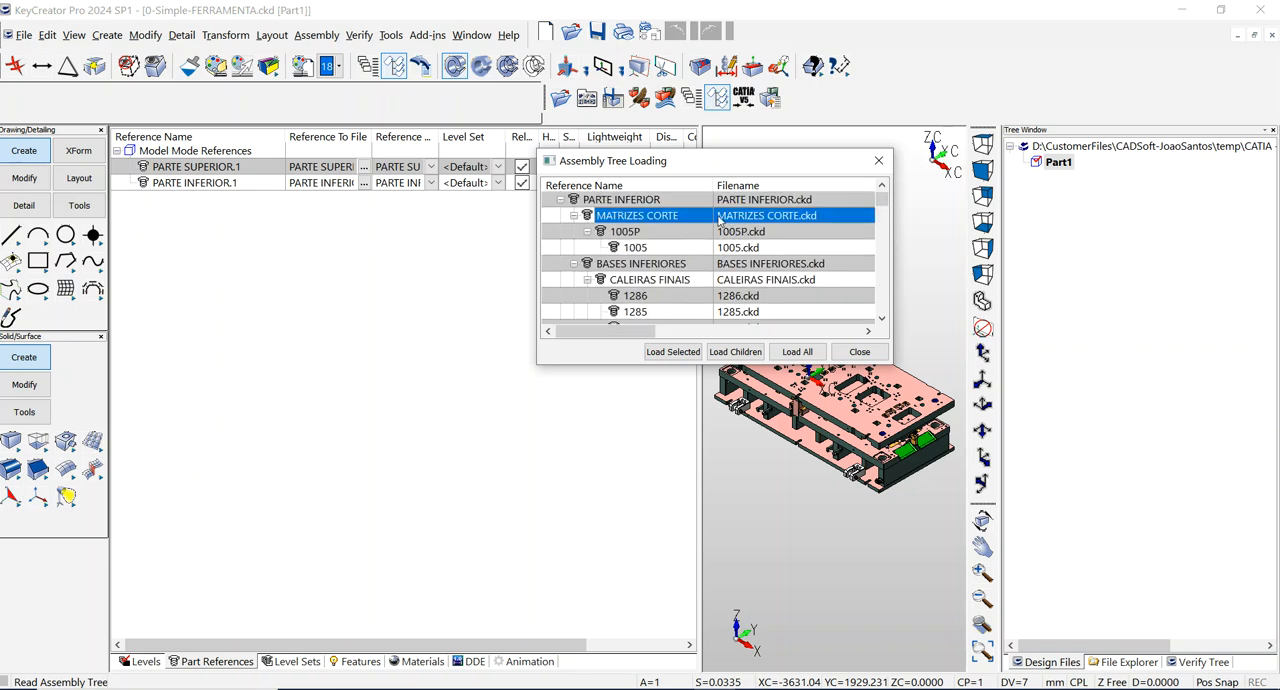
pyautogui.click(878, 161)
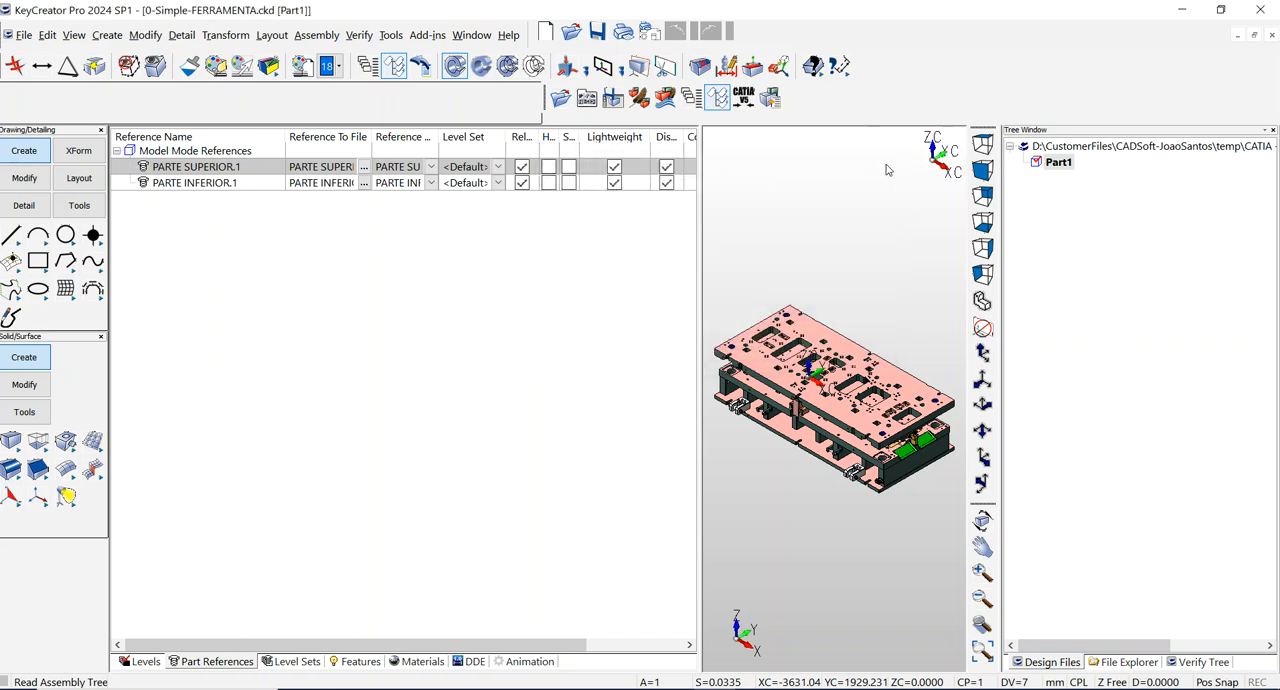
# Step: Change all references of the assembly to Not Lightweight
pyautogui.click(310, 36)
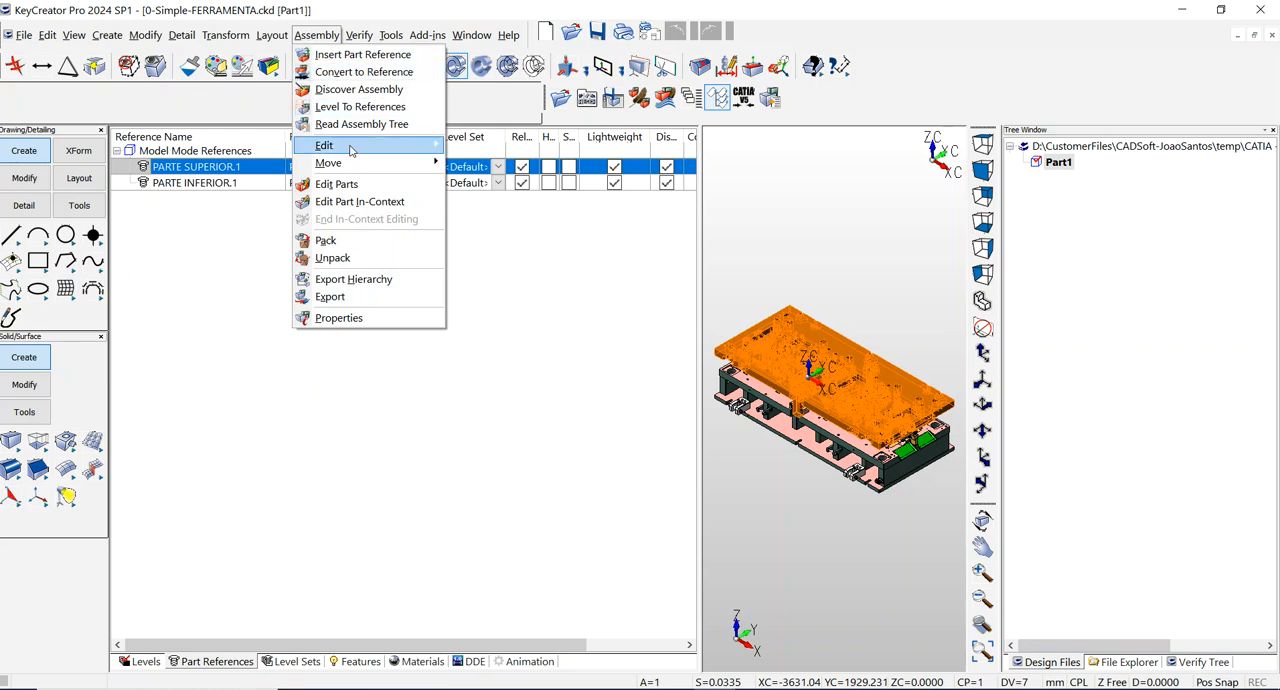
pyautogui.moveTo(353, 150)
pyautogui.moveTo(546, 317)
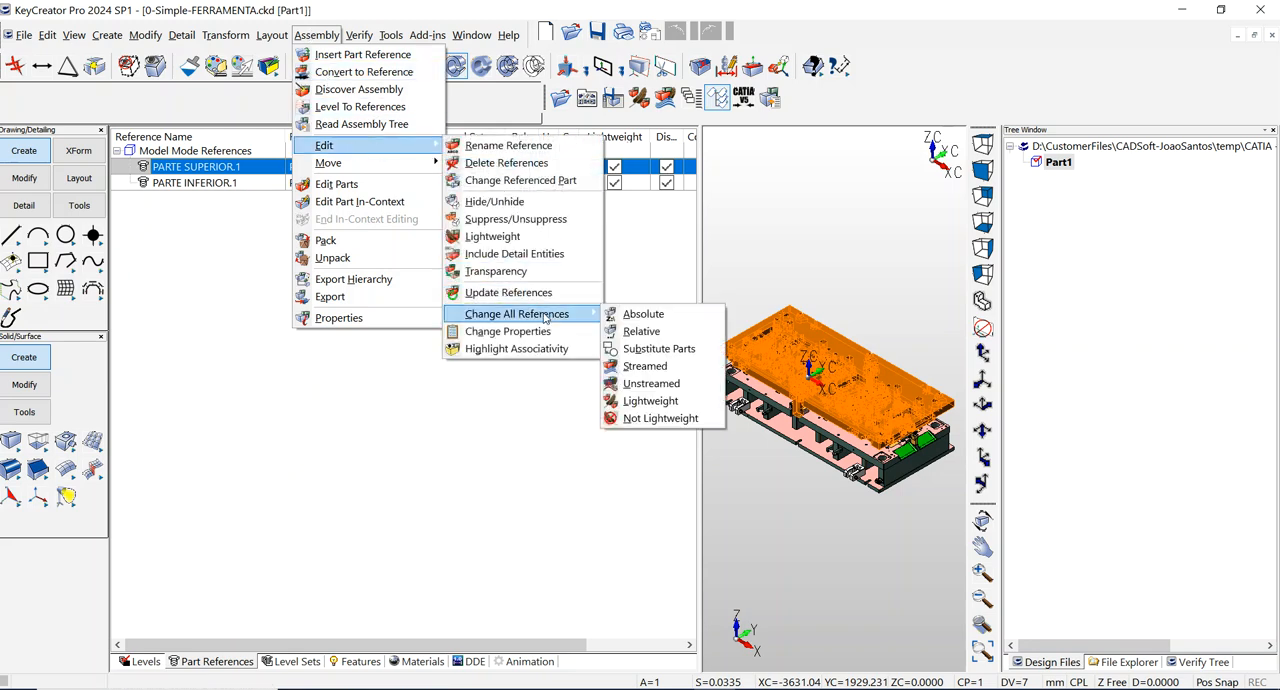
pyautogui.click(652, 420)
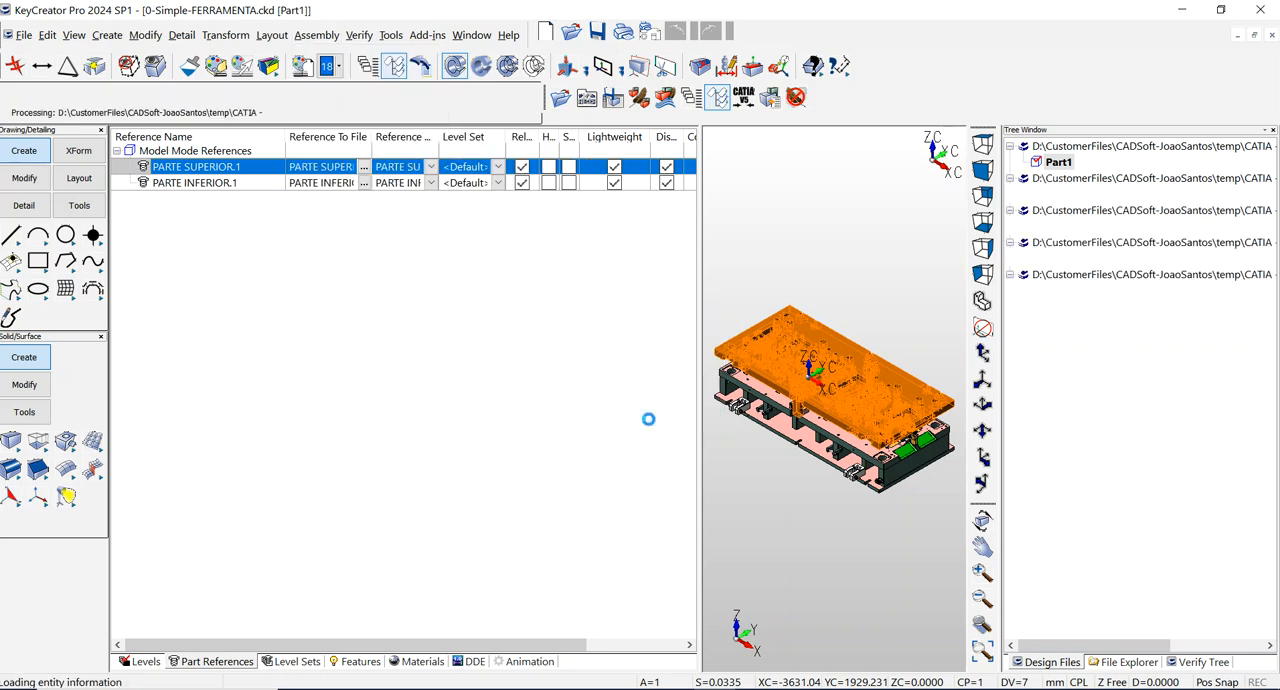